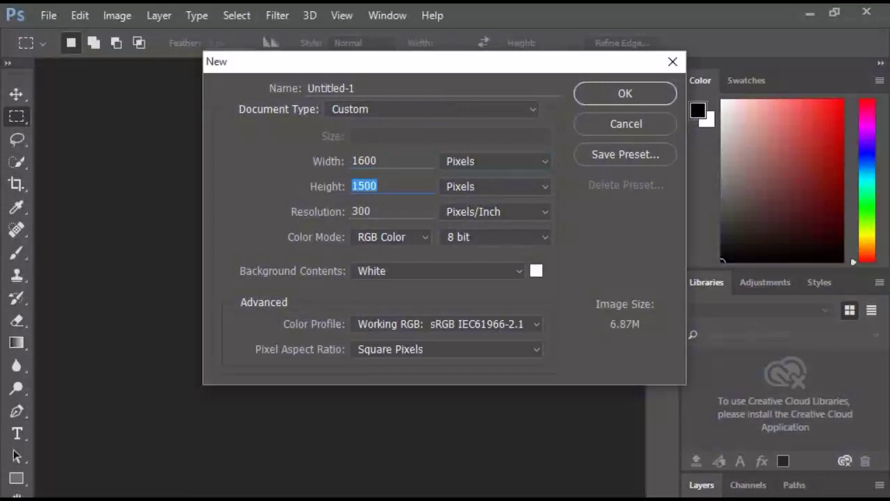
Create the new document with a height of 800 pixels and a resolution of 72 pixels/inch
type("800")
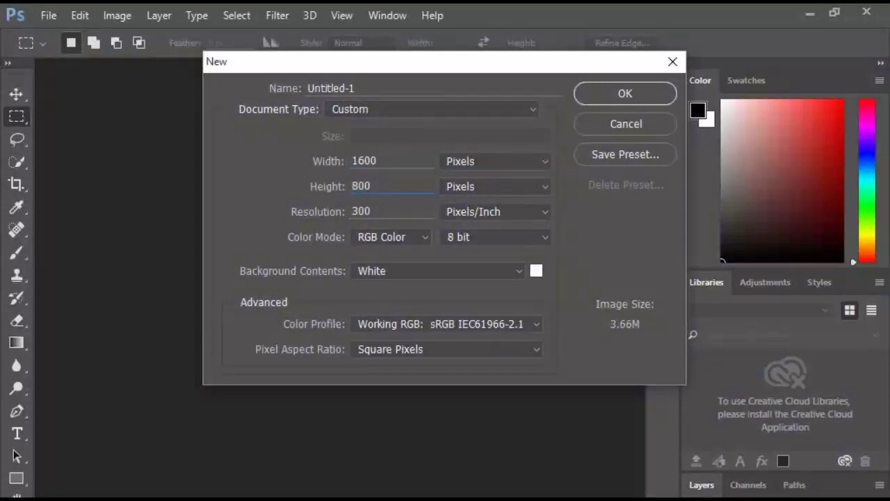
left_click(366, 212)
type("72")
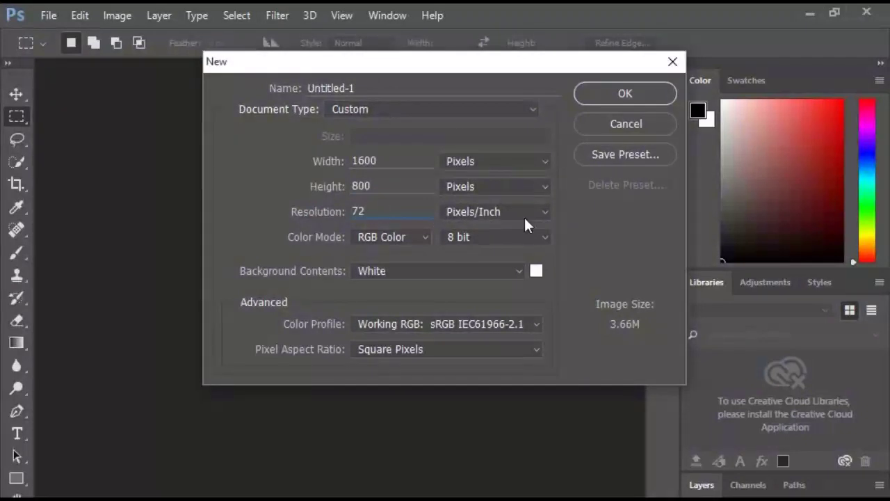
left_click(620, 94)
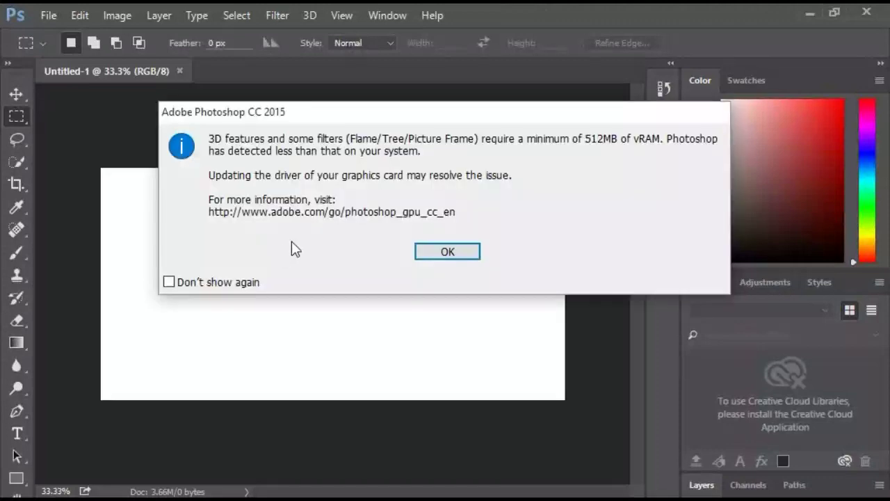
left_click(451, 252)
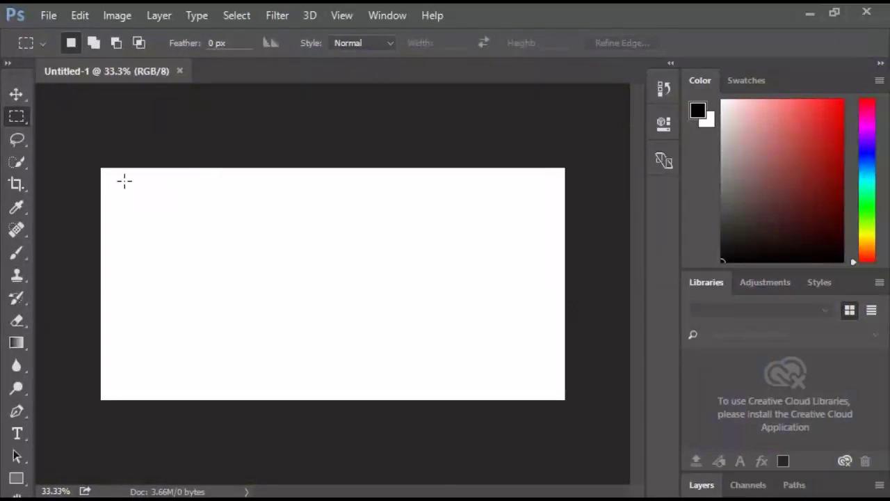
Show the layer list and fill the Background layer with black in Normal mode at 100% opacity
left_click(704, 484)
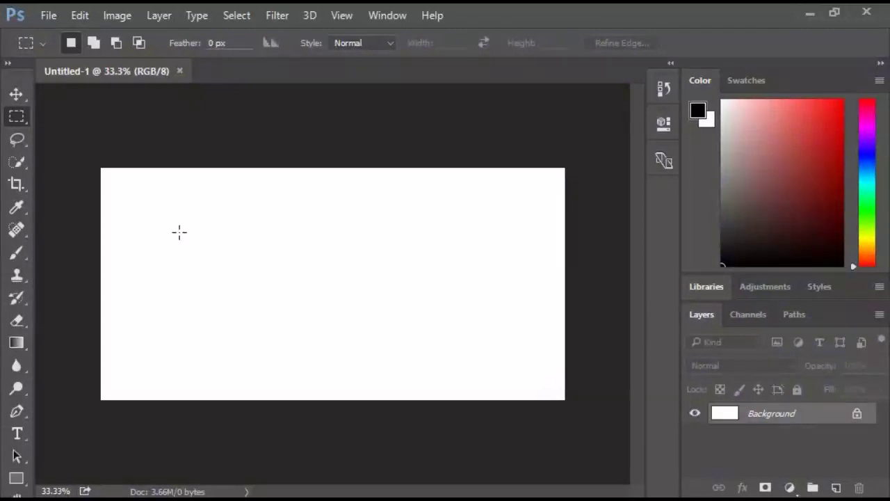
left_click(81, 17)
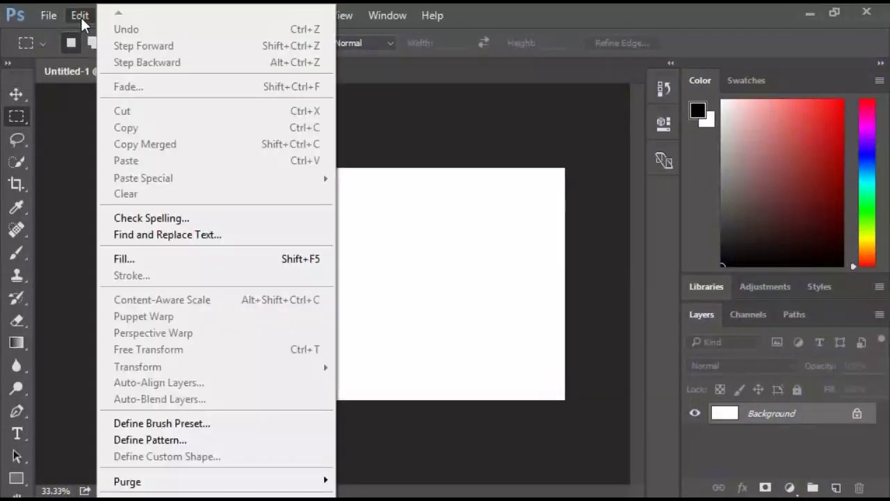
left_click(144, 260)
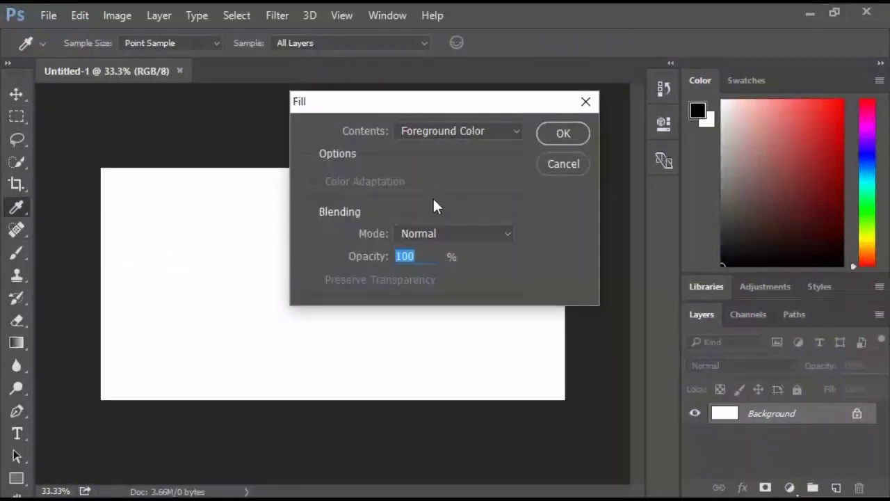
left_click(502, 131)
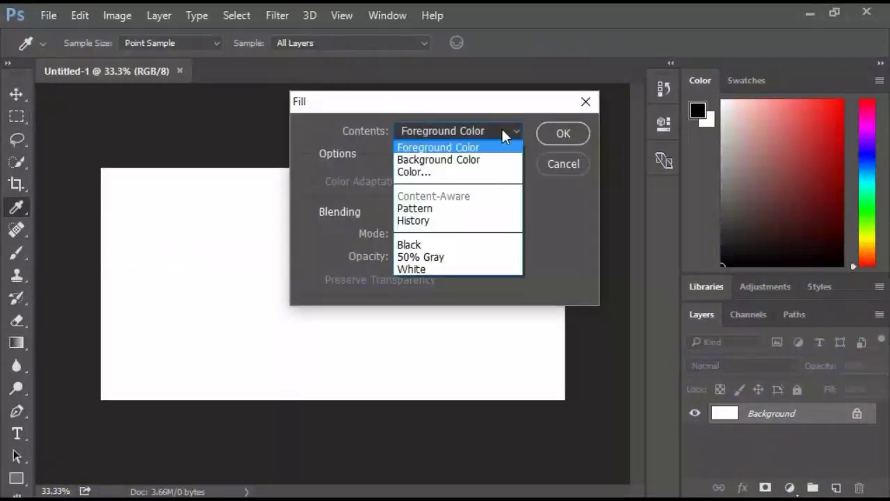
left_click(430, 247)
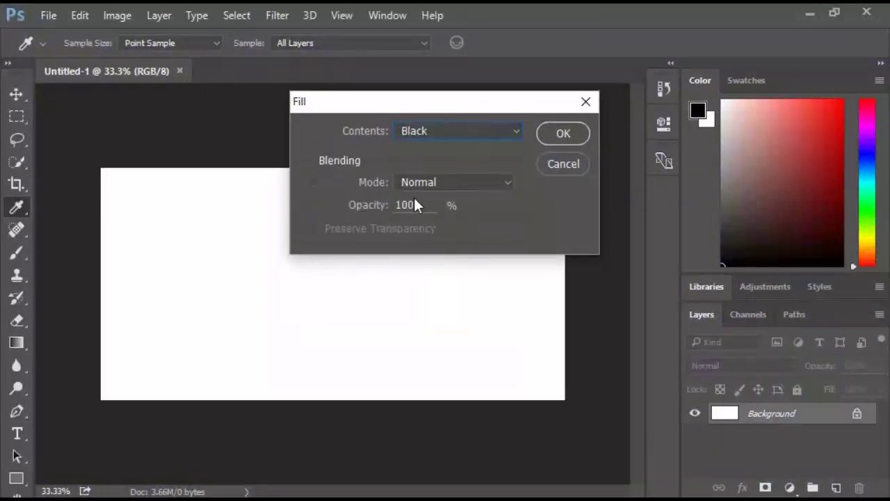
key("alt")
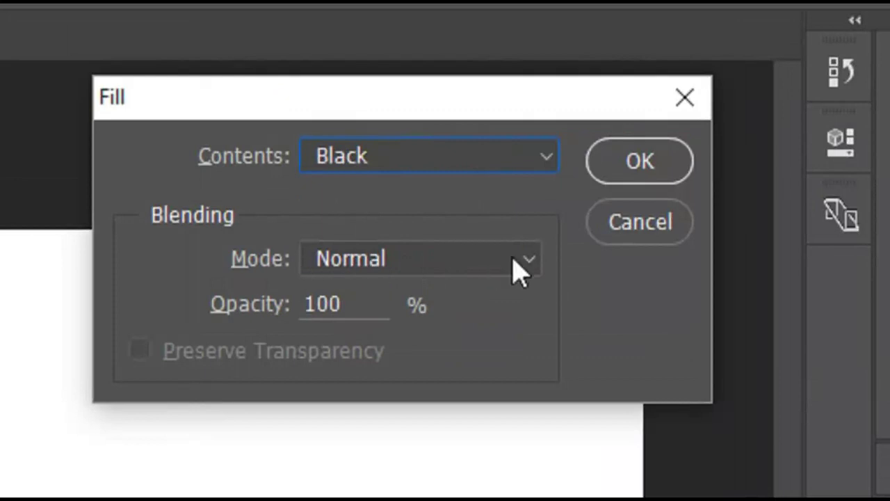
left_click(634, 171)
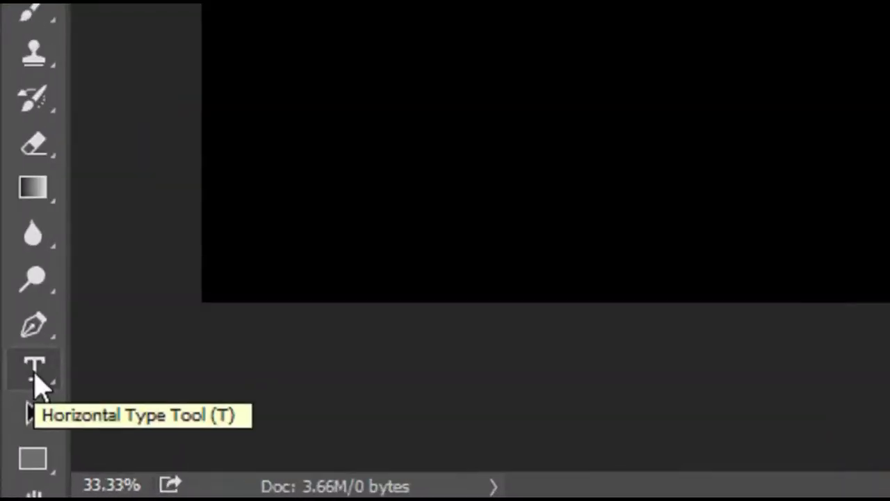
Set up the Horizontal Type tool with the Times New Roman Bold font at 72 pt
left_click(18, 437)
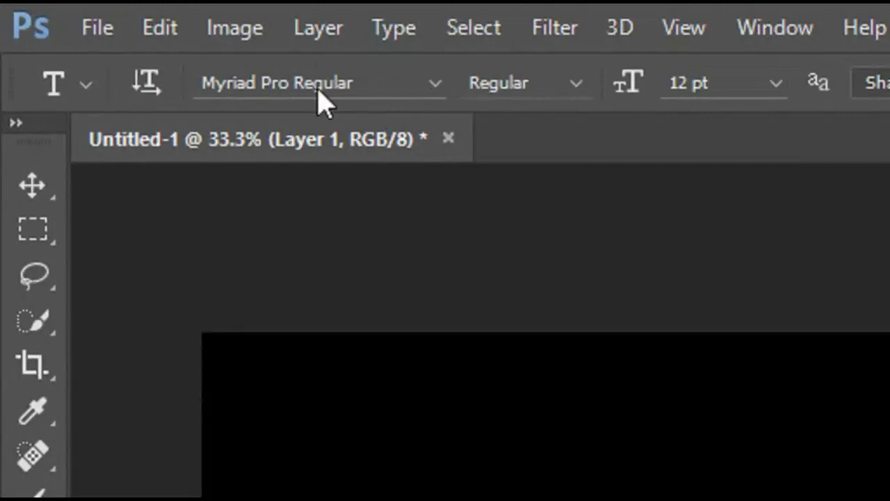
left_click(437, 82)
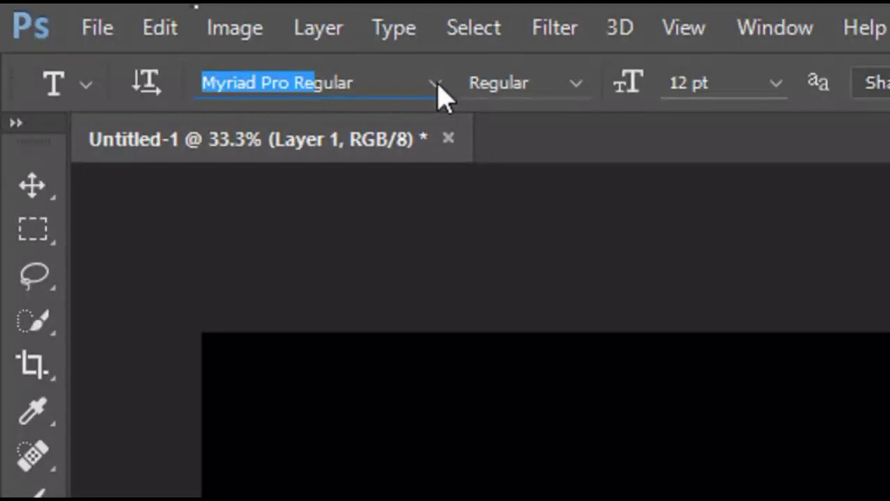
left_click(435, 83)
left_click(407, 198)
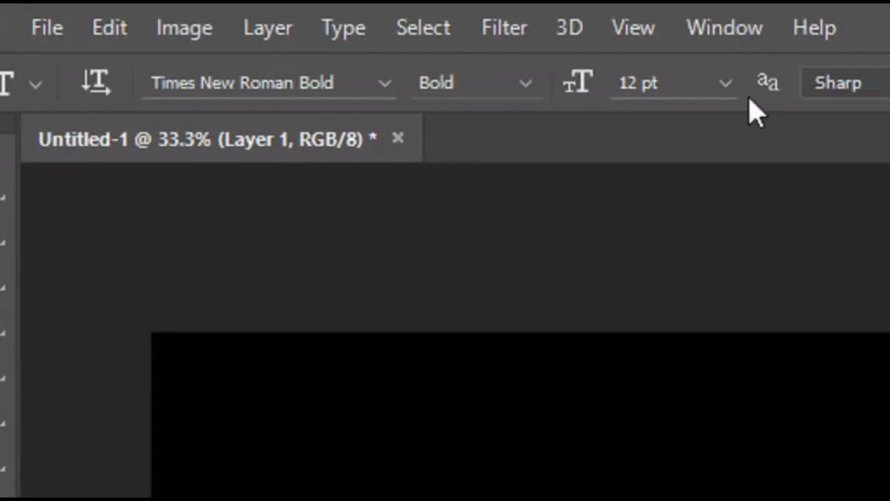
left_click(689, 82)
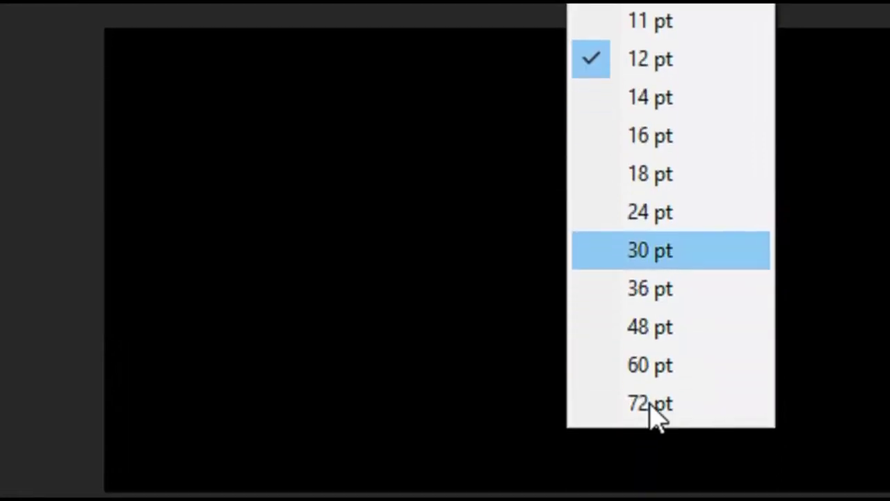
left_click(647, 420)
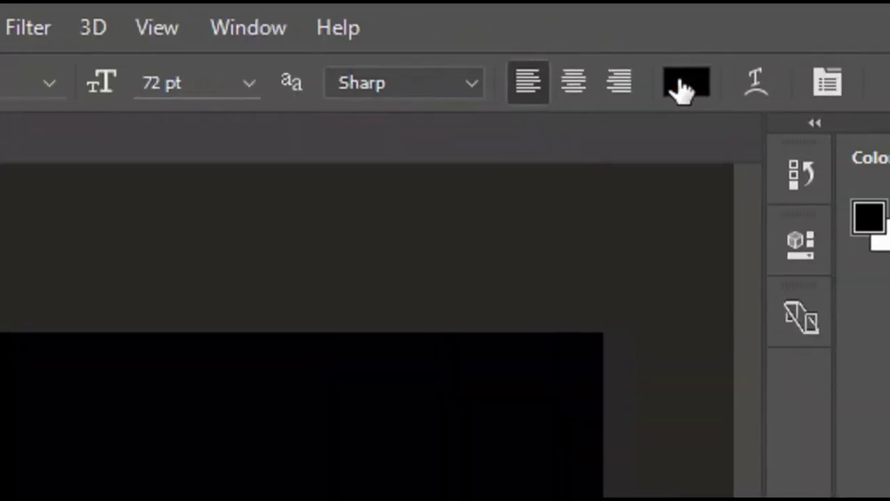
Set the text color to pure white
left_click(713, 87)
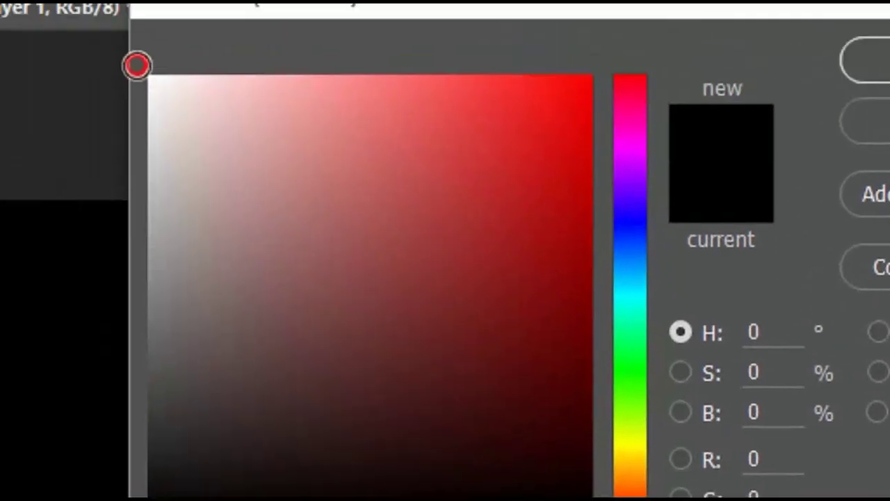
left_click(162, 138)
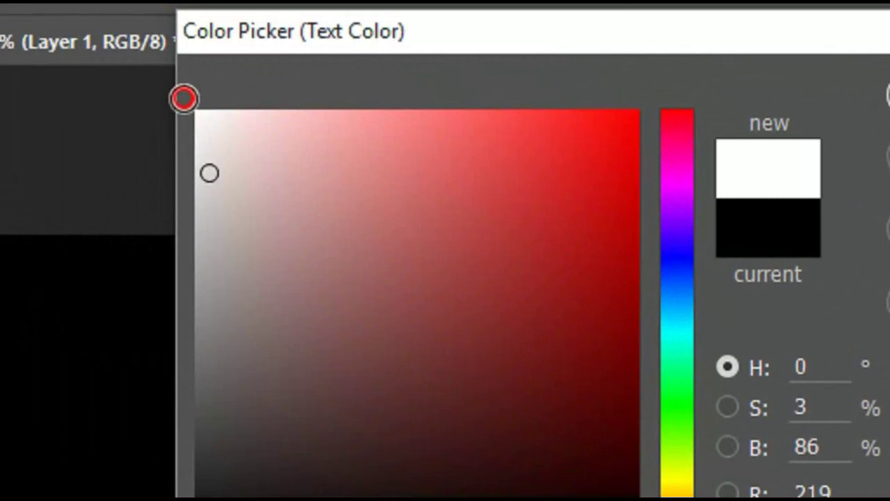
left_click(184, 98)
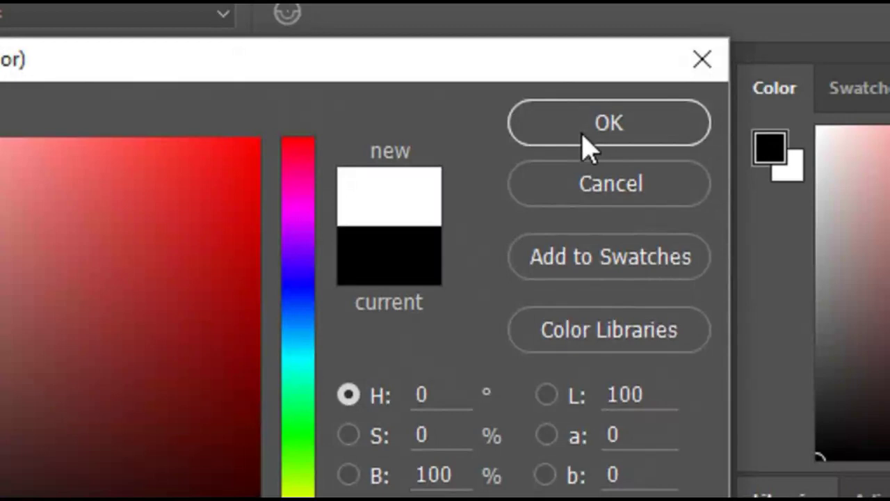
left_click(588, 139)
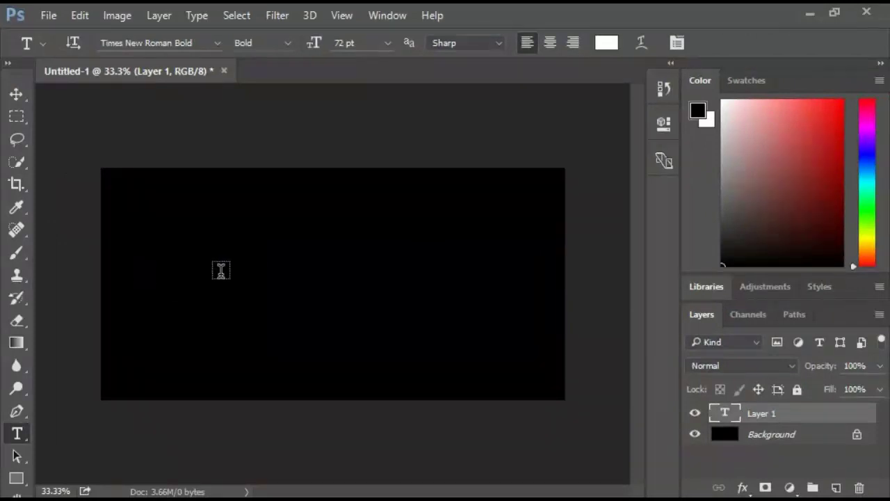
Add the text "GOLD" on the left half of the black canvas
left_click(221, 271)
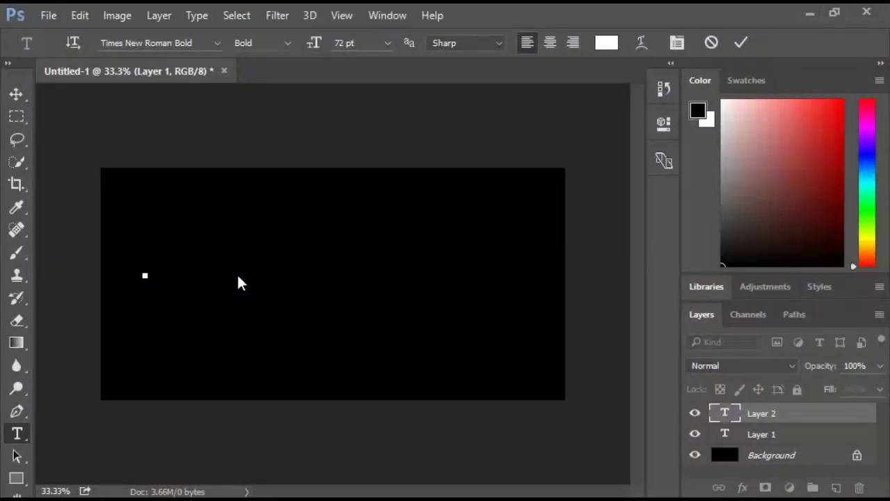
type("GOLD")
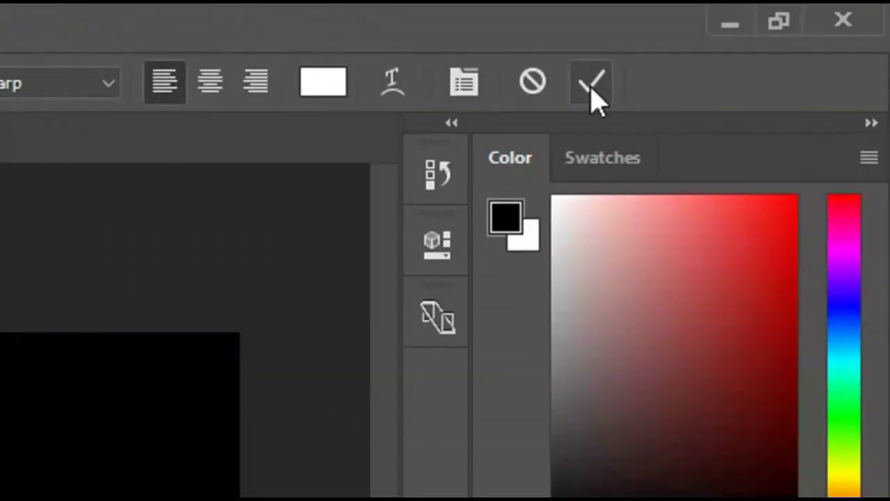
left_click(591, 85)
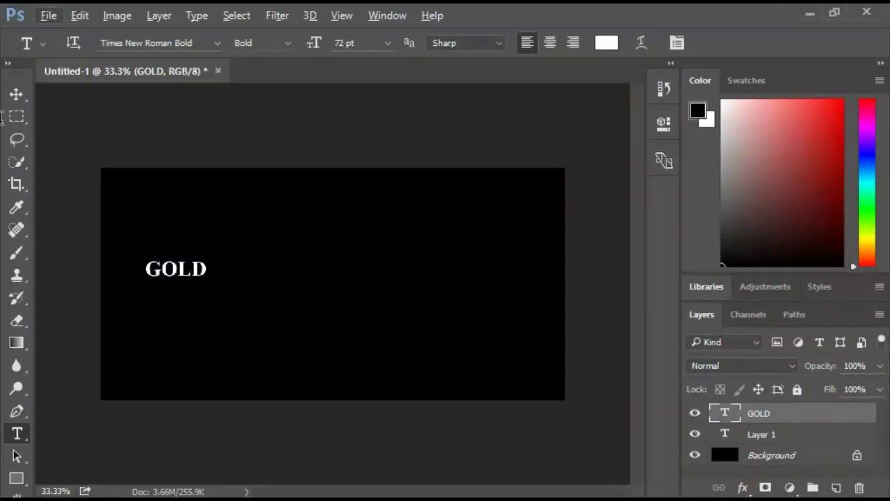
Scale the GOLD text proportionally to about 595% with Free Transform and place it across the upper part of the canvas
left_click(17, 96)
left_click(180, 270)
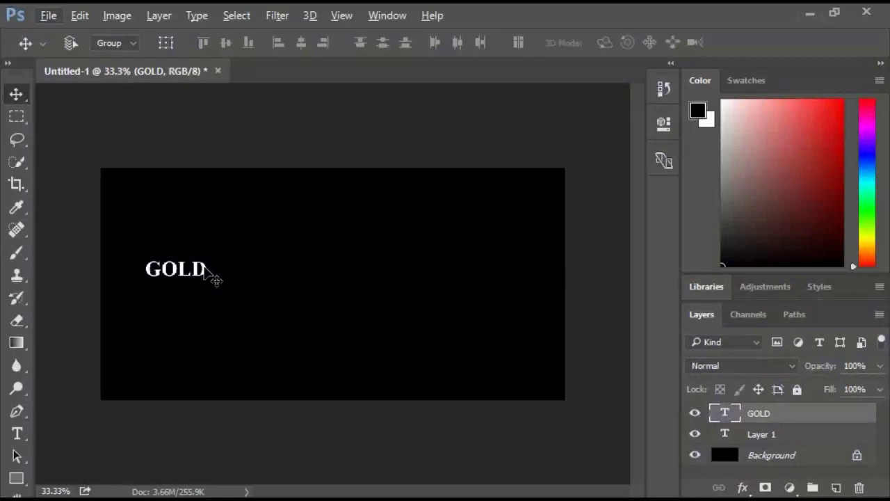
key("ctrl")
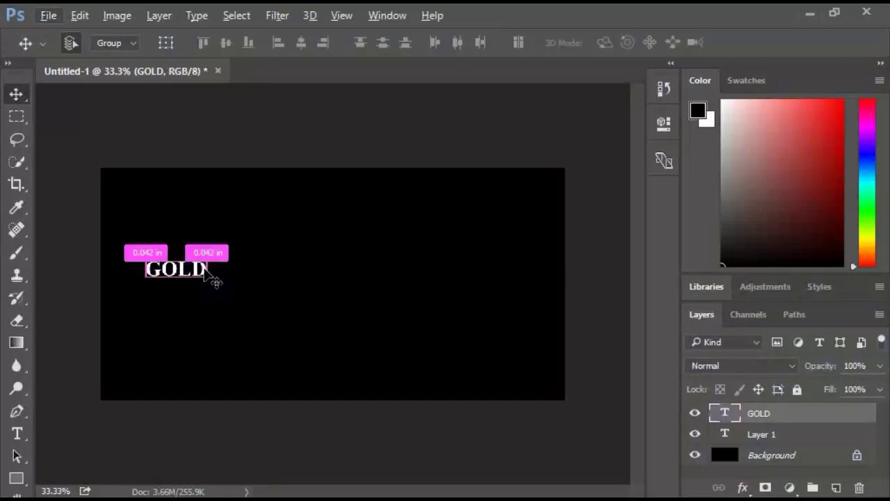
key("ctrl+t")
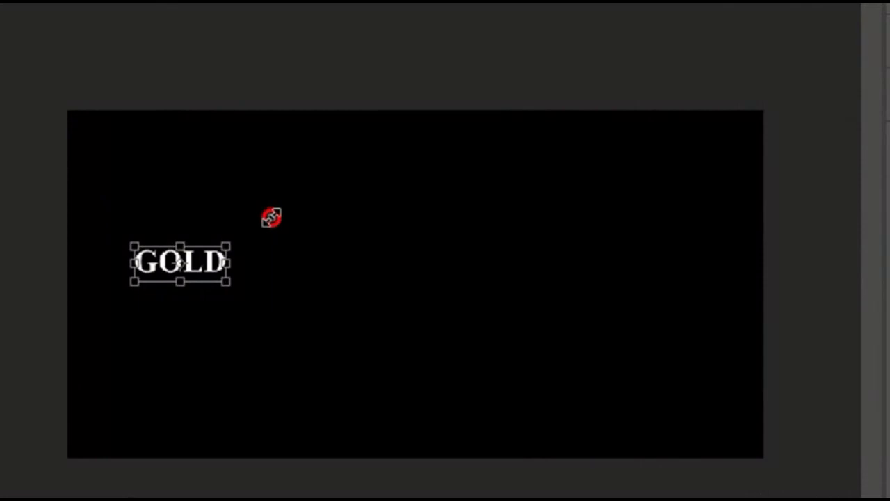
left_click_drag(385, 156, 688, 7)
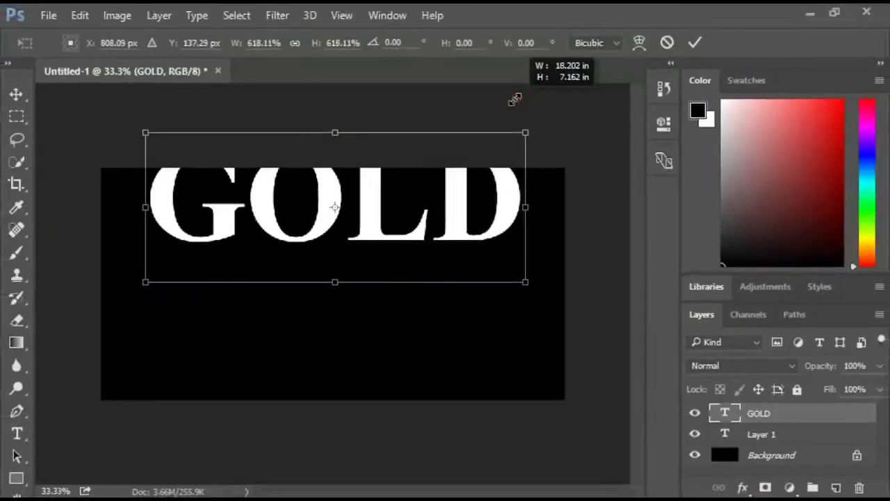
left_click_drag(514, 99, 515, 100)
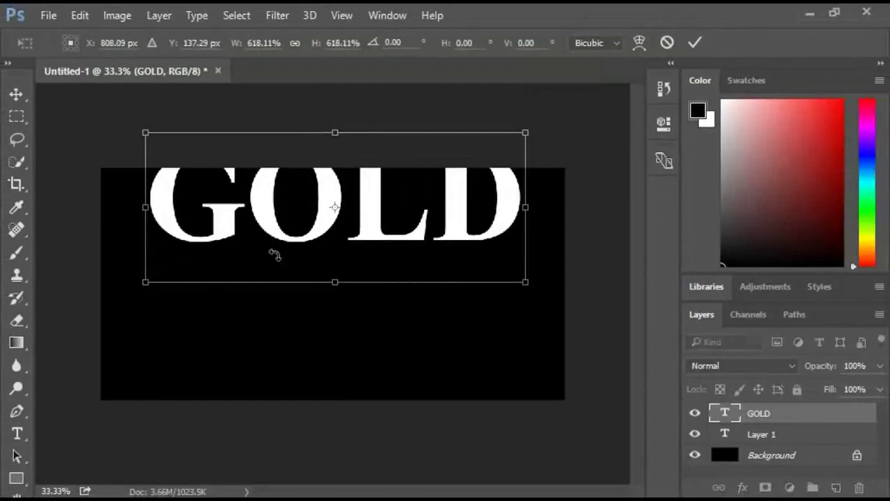
left_click_drag(320, 252, 317, 273)
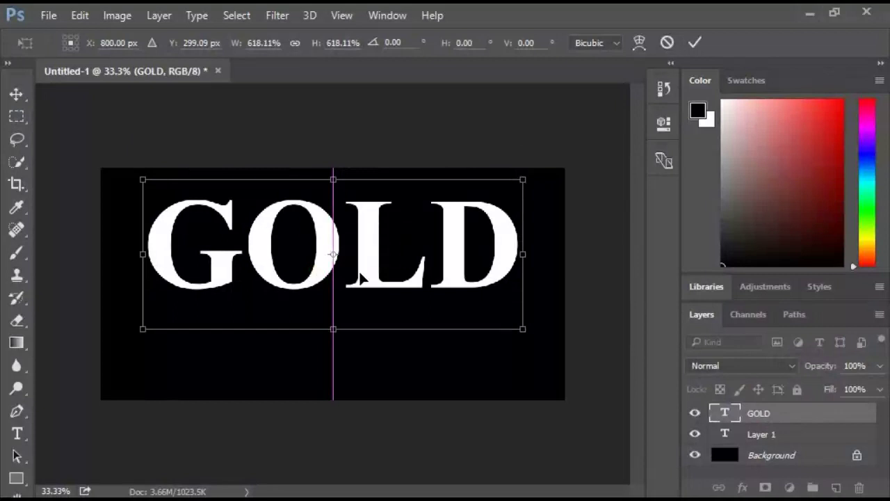
left_click_drag(523, 331, 510, 318)
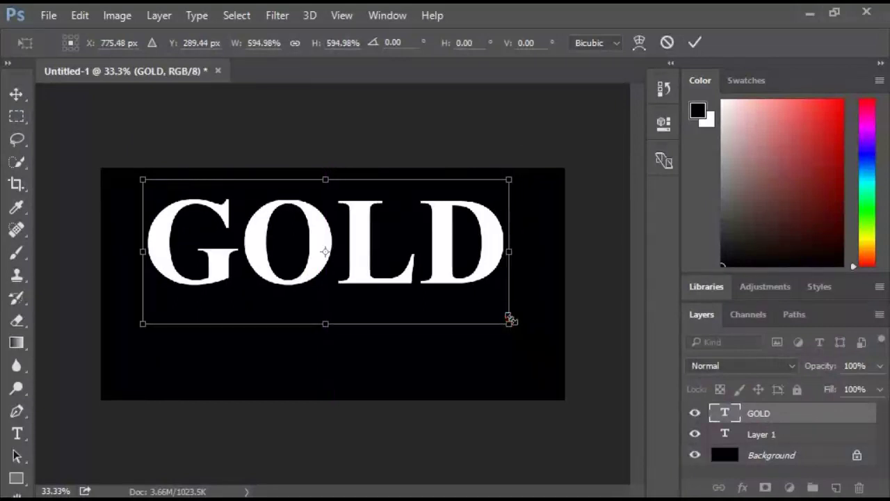
left_click_drag(443, 274, 438, 265)
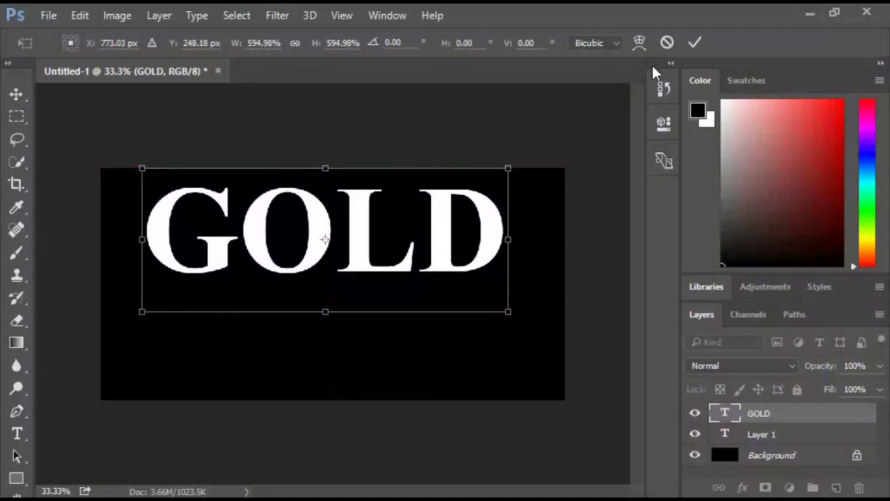
left_click(695, 42)
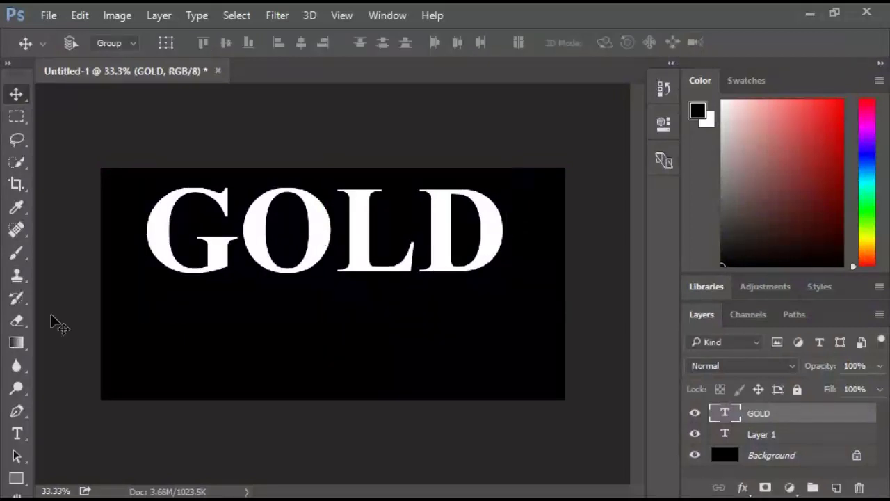
Add the text "EFFECTS" below the GOLD text on the canvas with the Horizontal Type tool
left_click(21, 431)
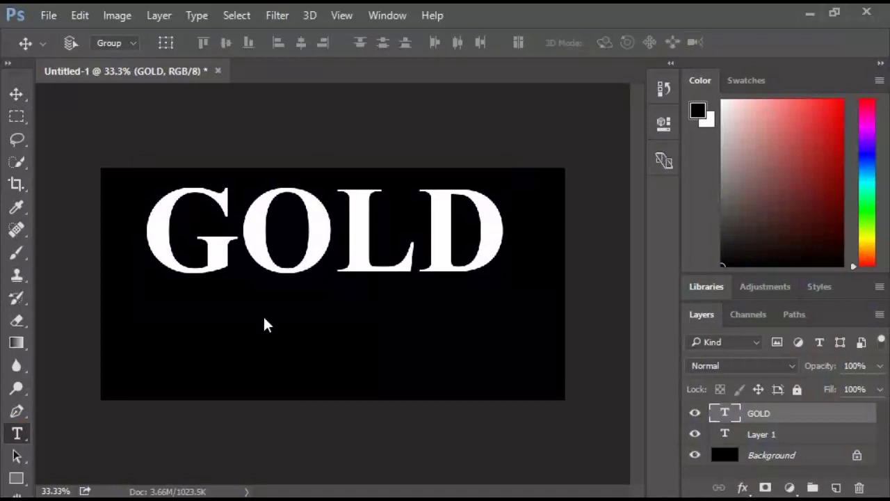
left_click(173, 327)
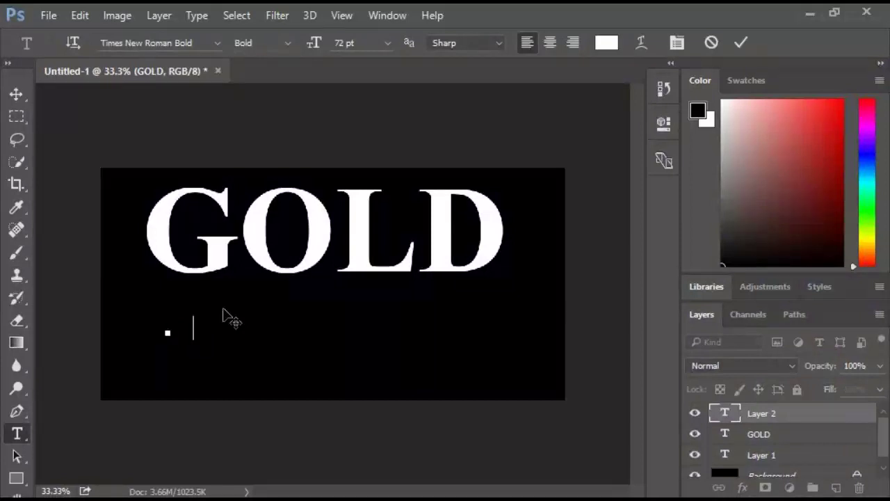
type("EFFECTS")
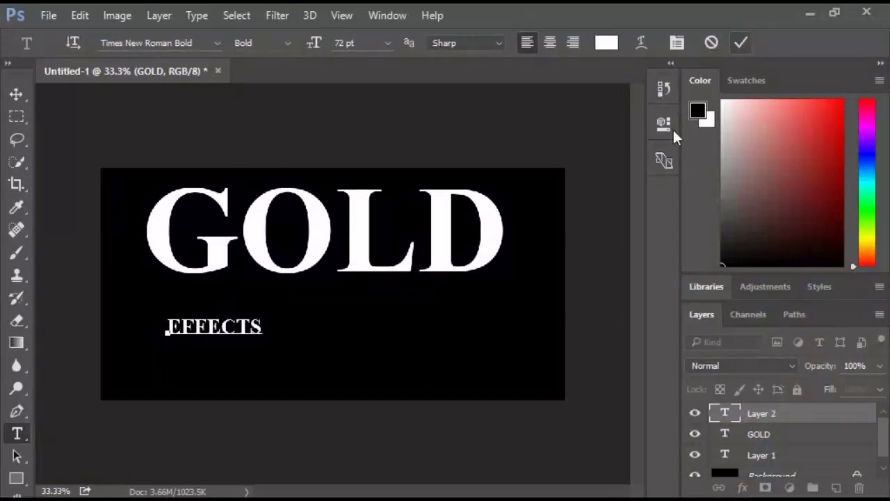
key("ctrl+Return")
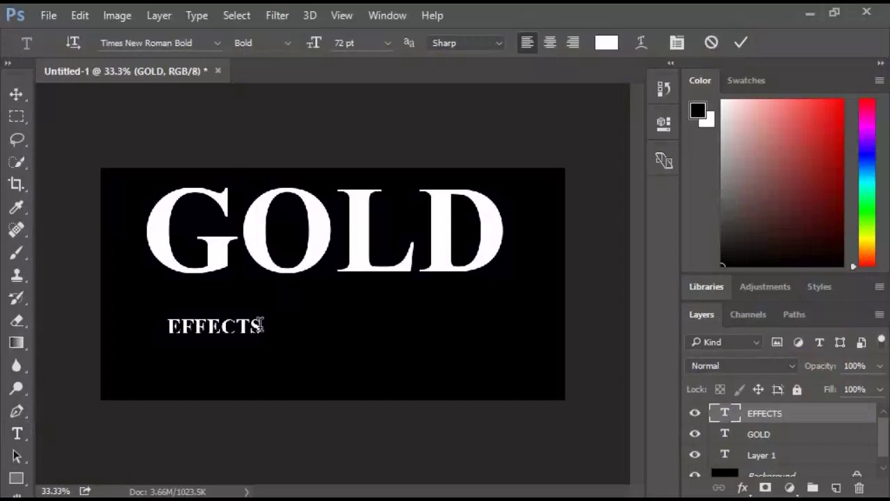
Scale the EFFECTS text proportionally to about 314% with Free Transform and place it centered below GOLD without rotation
key("ctrl+t")
left_click_drag(264, 317, 450, 222)
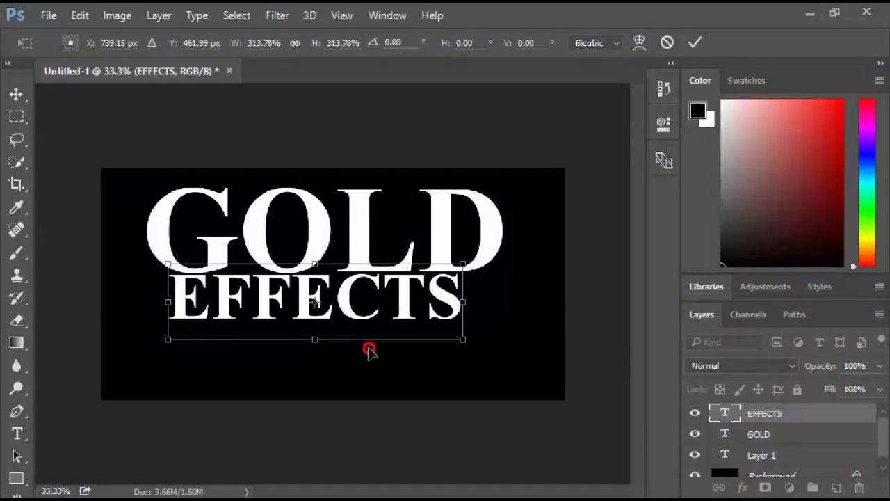
left_click_drag(370, 356, 369, 355)
left_click_drag(350, 308, 356, 322)
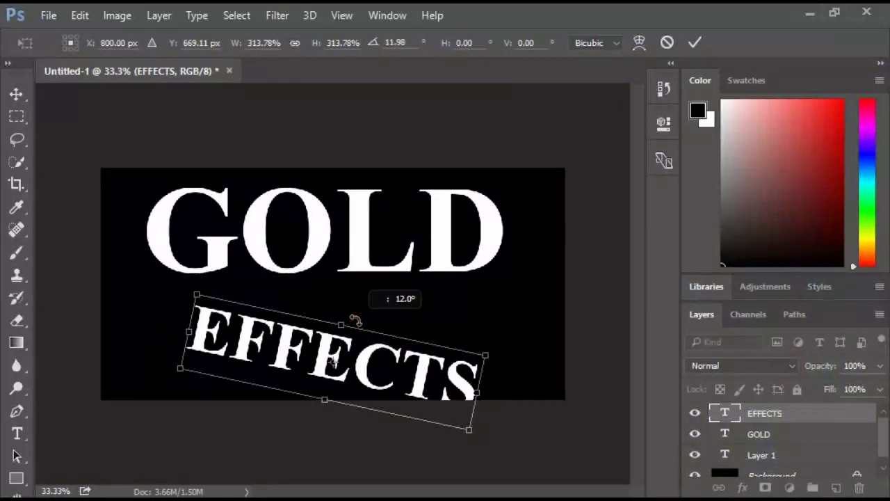
key("ctrl+z")
left_click_drag(366, 352, 358, 320)
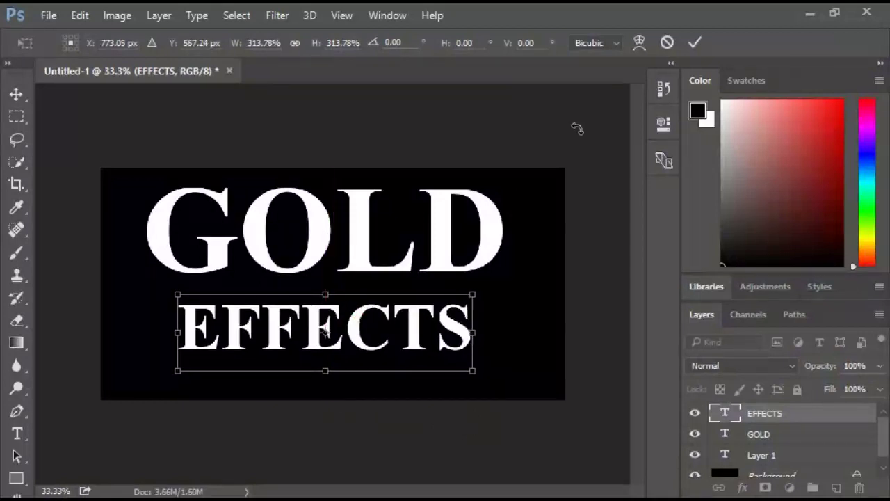
key("t")
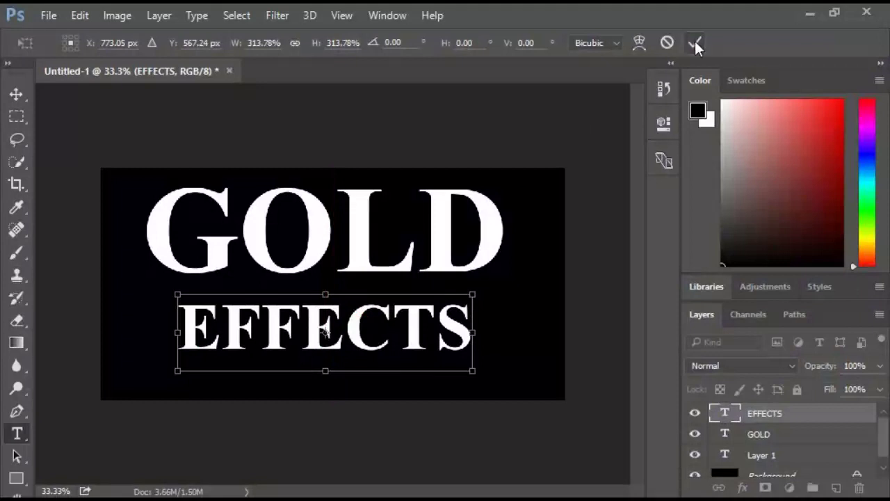
left_click(693, 39)
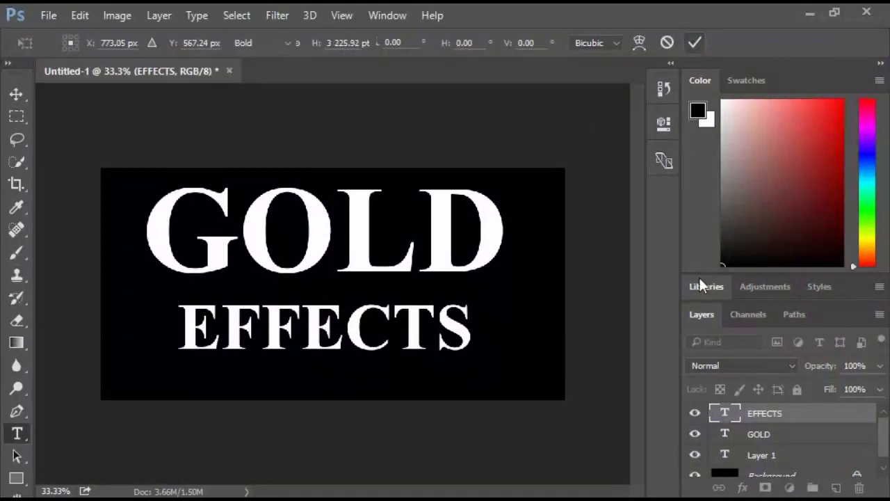
Move the GOLD and EFFECTS layers together slightly down on the canvas and align their horizontal centers
left_click(764, 434, "ctrl")
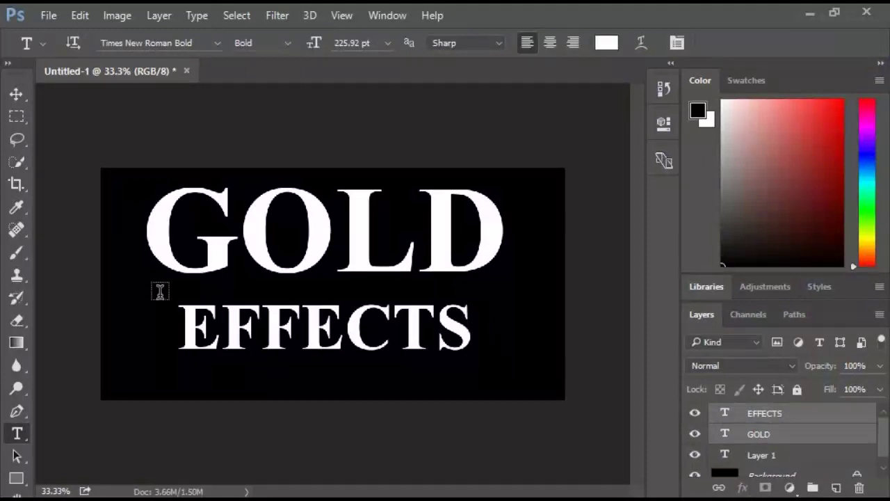
left_click(15, 94)
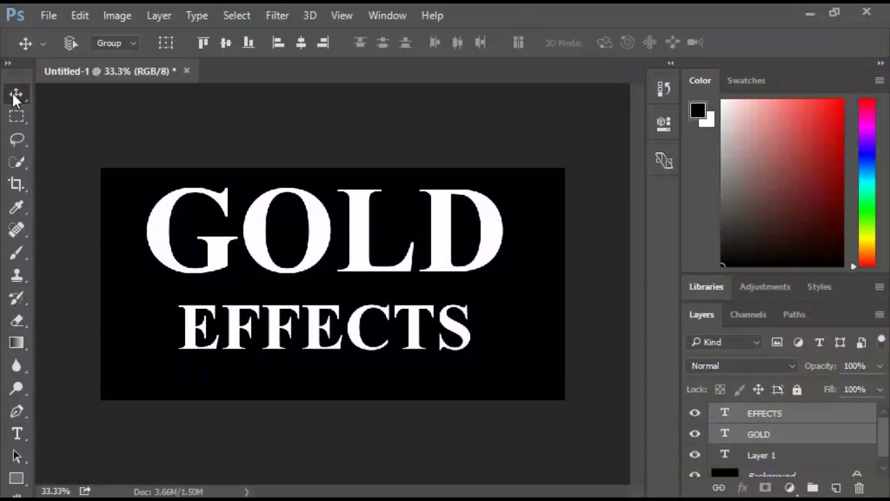
left_click(442, 237)
left_click_drag(442, 236, 448, 257)
left_click(299, 44)
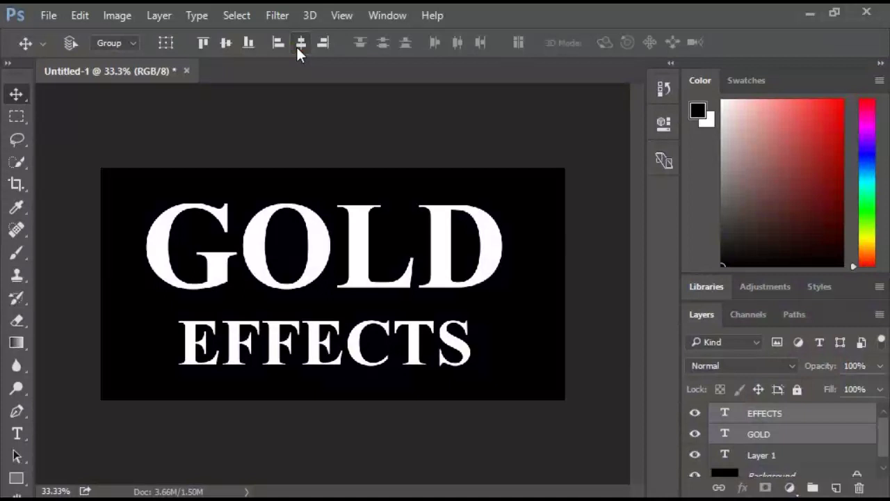
Duplicate the GOLD text layer and the EFFECTS text layer
left_click(774, 414)
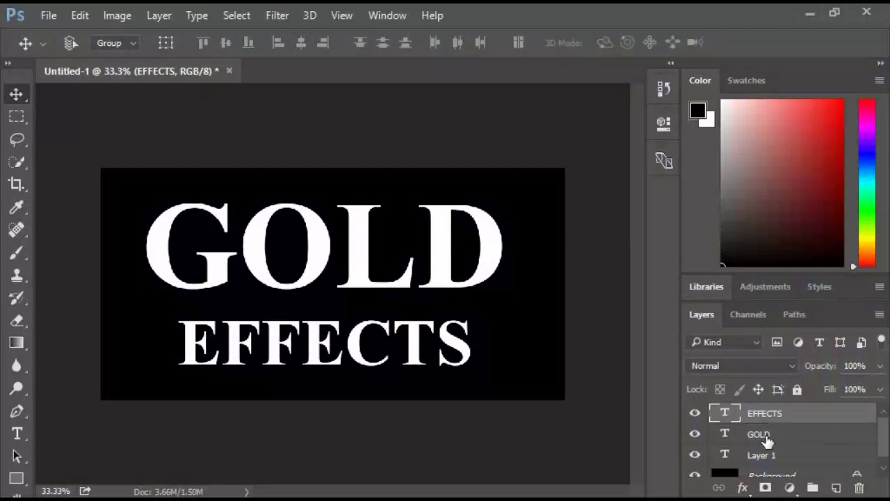
left_click(766, 437)
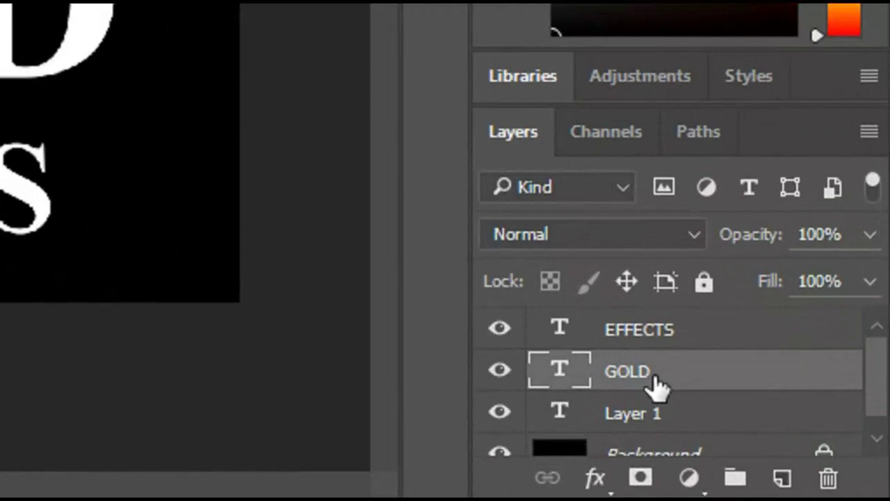
left_click(672, 379)
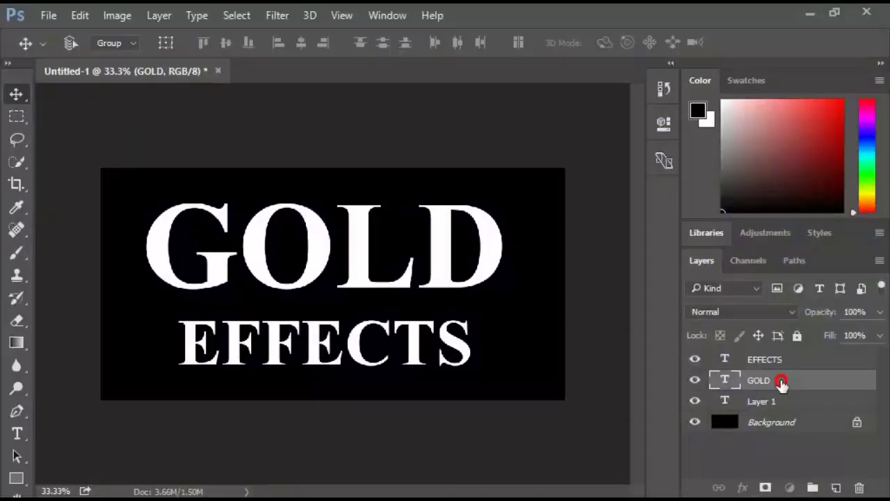
left_click_drag(781, 383, 841, 487)
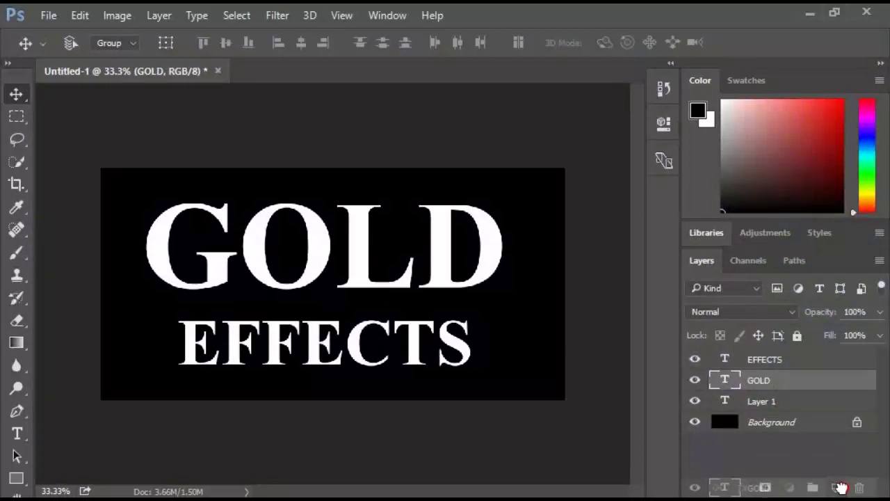
left_click_drag(841, 486, 841, 486)
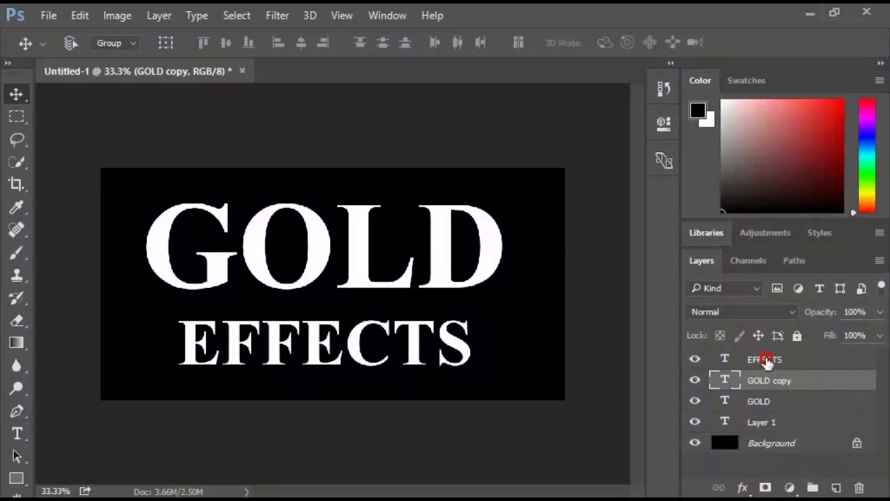
left_click(767, 359)
left_click_drag(770, 361, 838, 488)
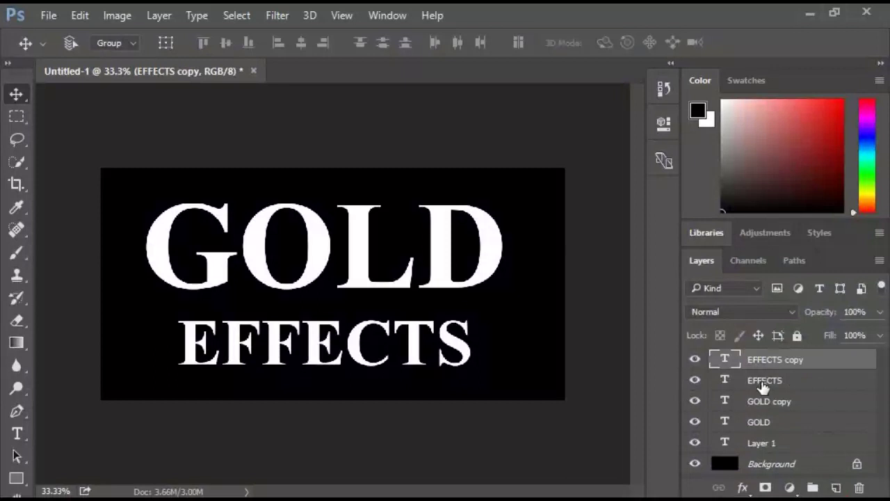
Check the duplicates by hiding and showing the EFFECTS copy and GOLD copy layers
left_click(696, 360)
left_click(695, 401)
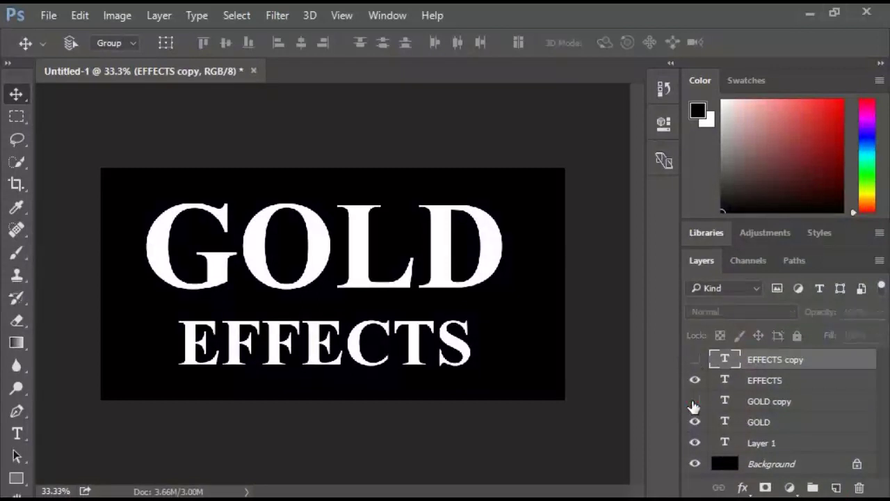
left_click(695, 401)
left_click(695, 359)
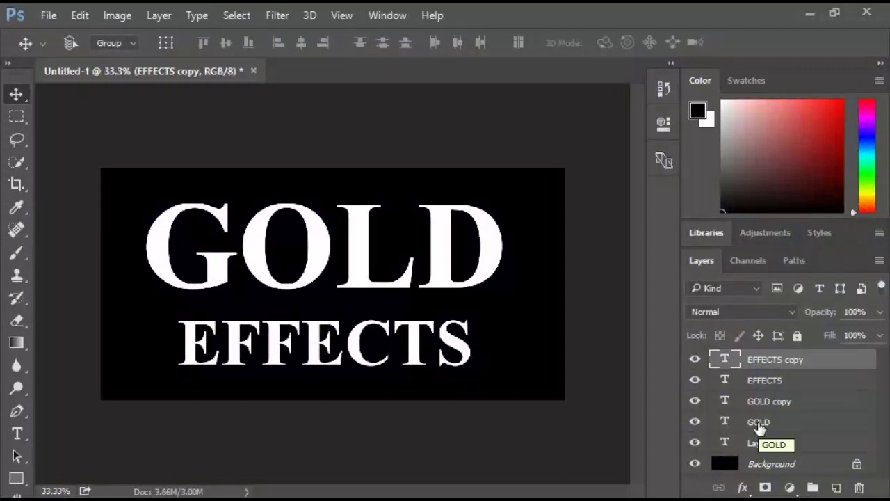
Add a Gradient Overlay layer style to the GOLD copy layer
left_click(764, 407)
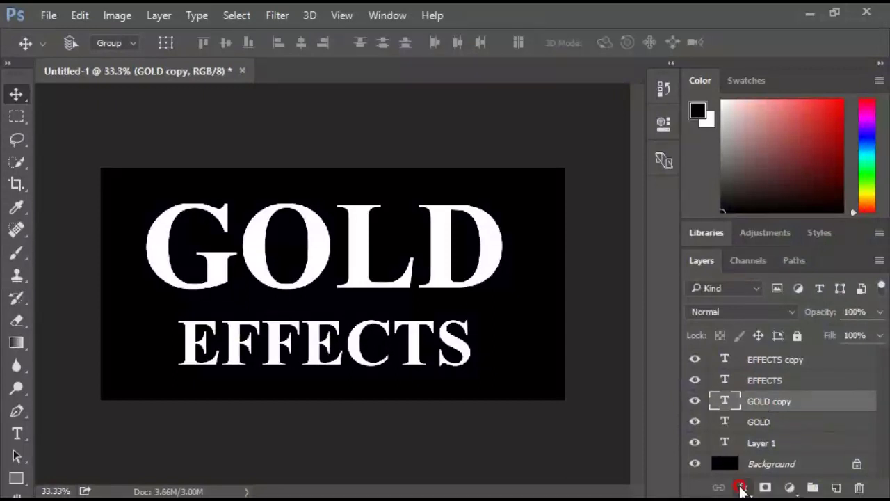
left_click(741, 488)
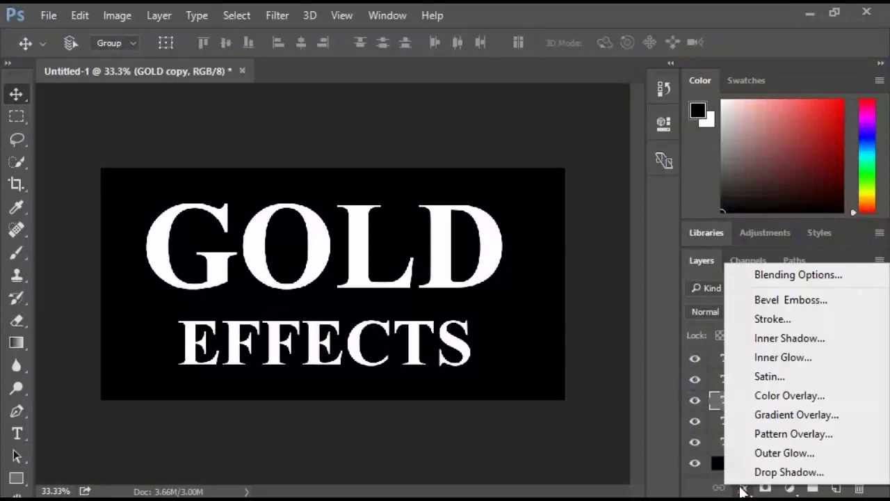
left_click(790, 416)
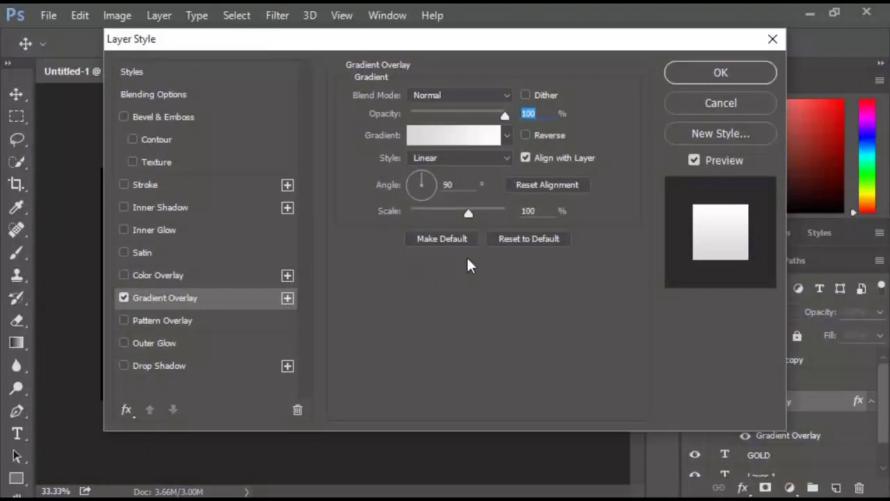
Set the overlay gradient's starting color stop at location 0% to RGB 246, 238, 173
left_click(443, 137)
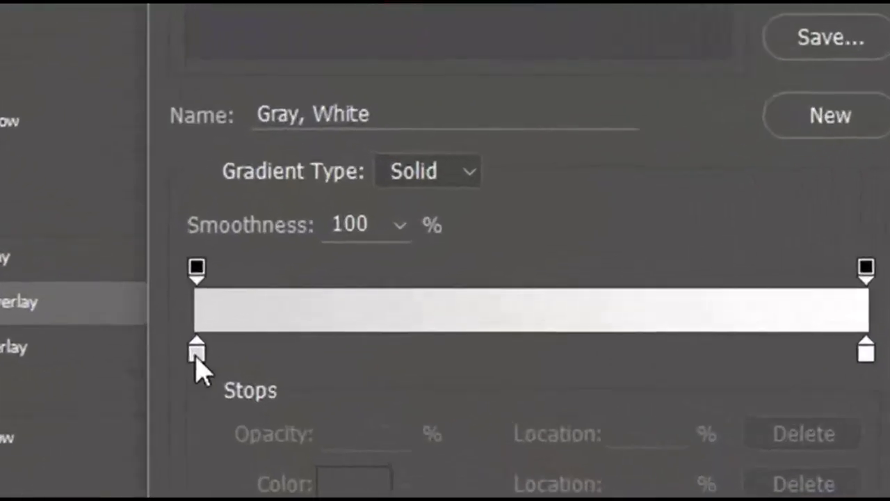
left_click(277, 322)
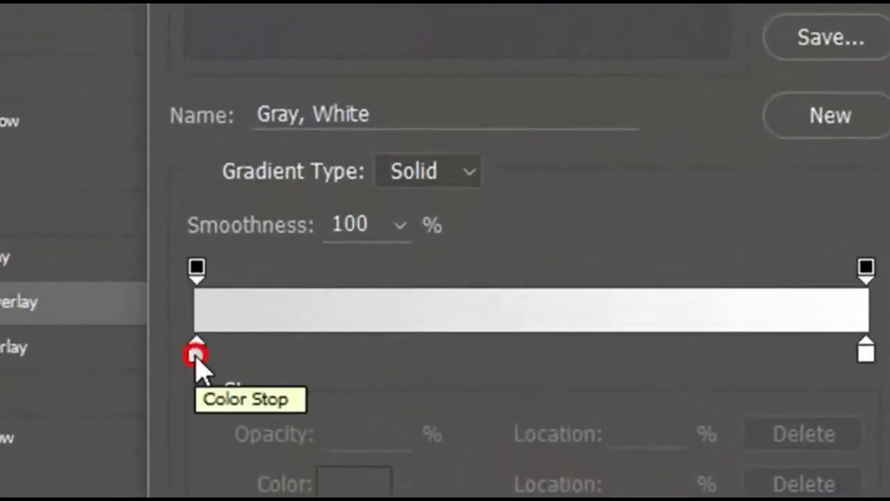
double_click(196, 353)
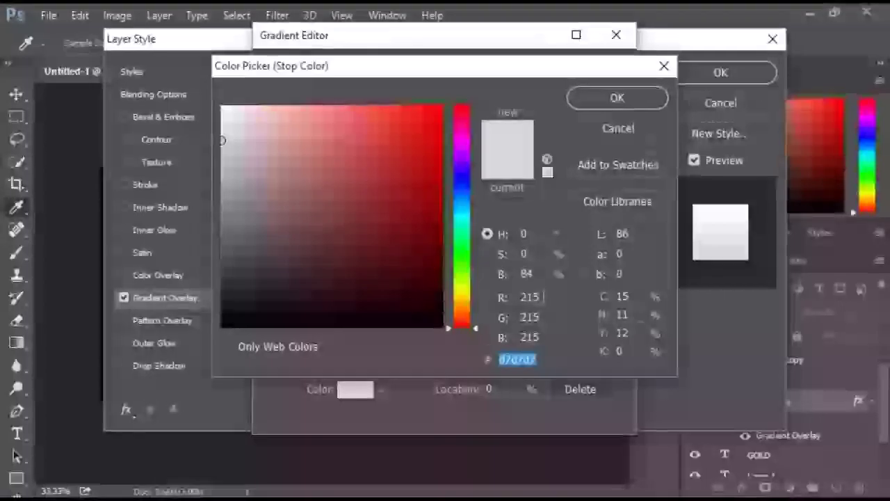
left_click_drag(542, 297, 507, 298)
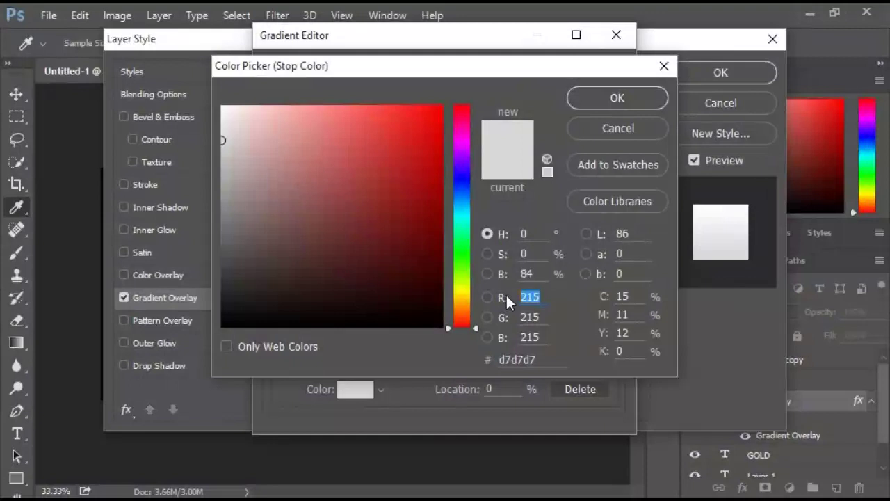
type("24")
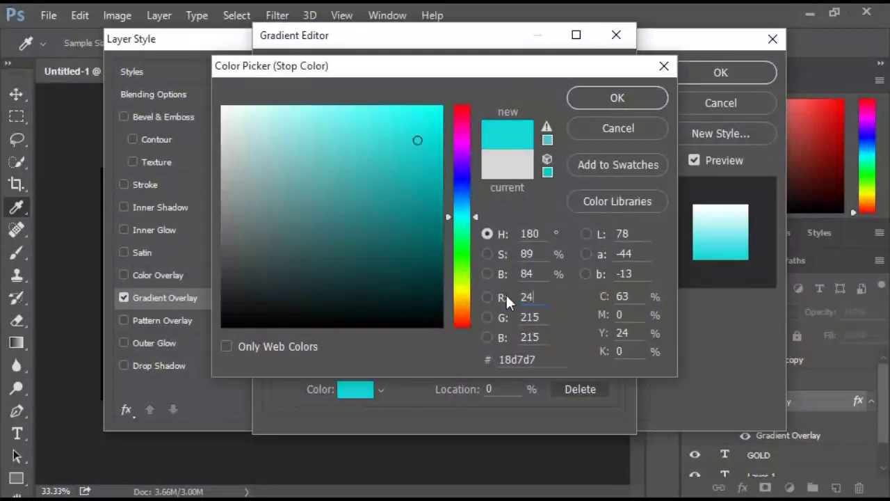
type("6")
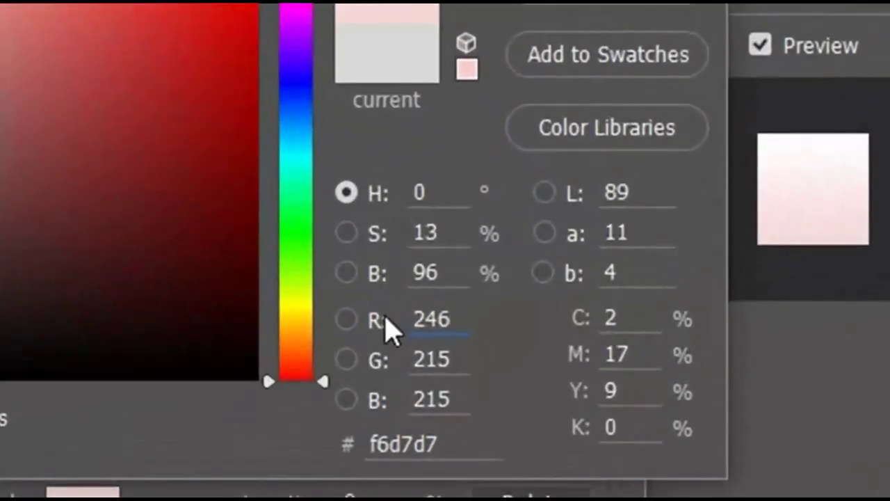
key("Tab")
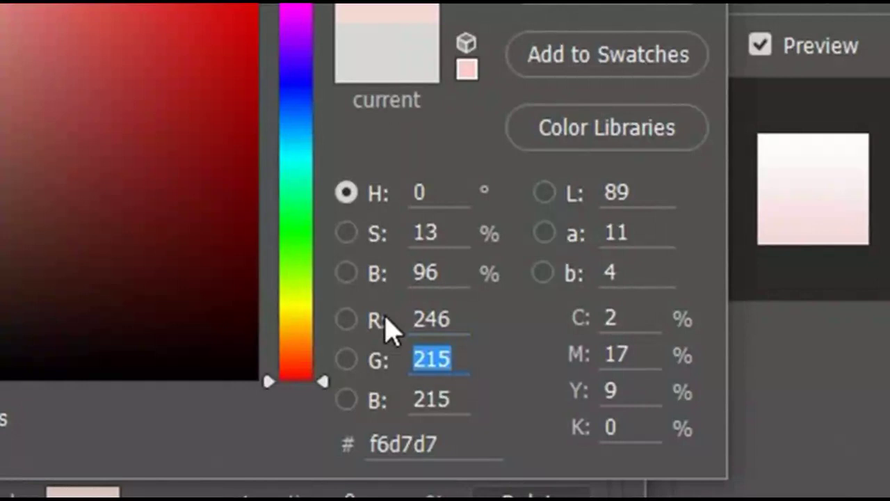
type("238")
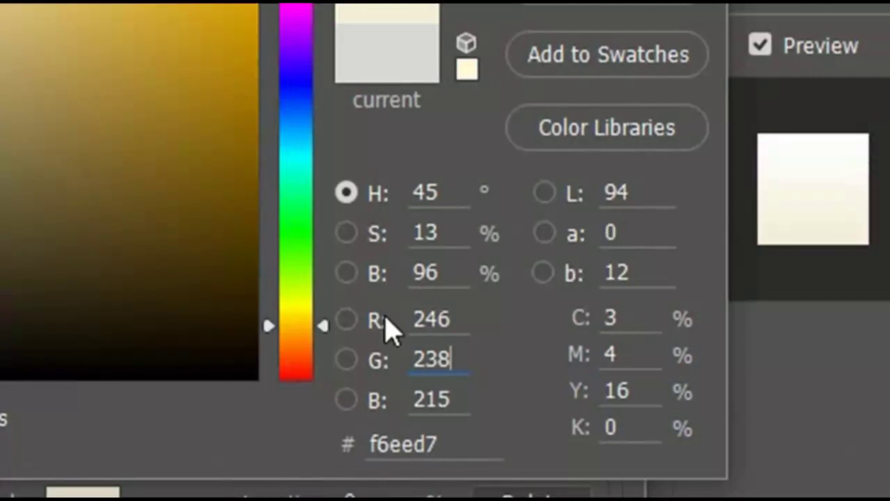
key("Tab")
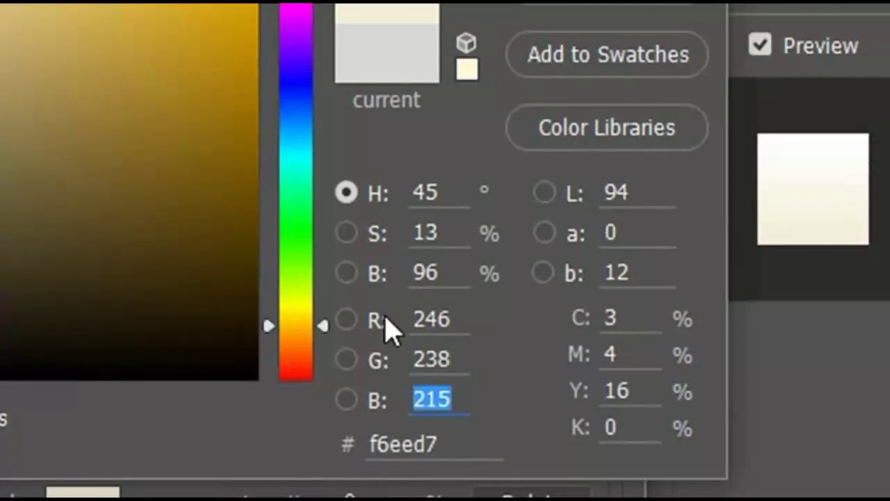
type("17")
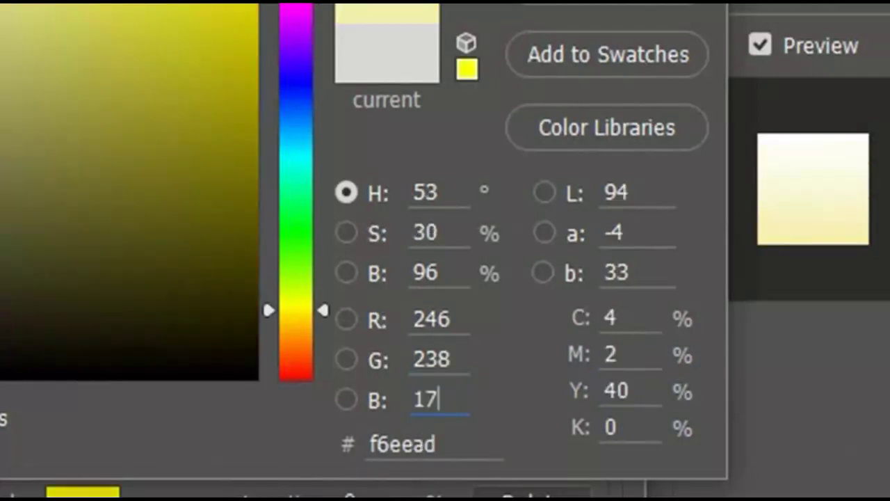
type("3")
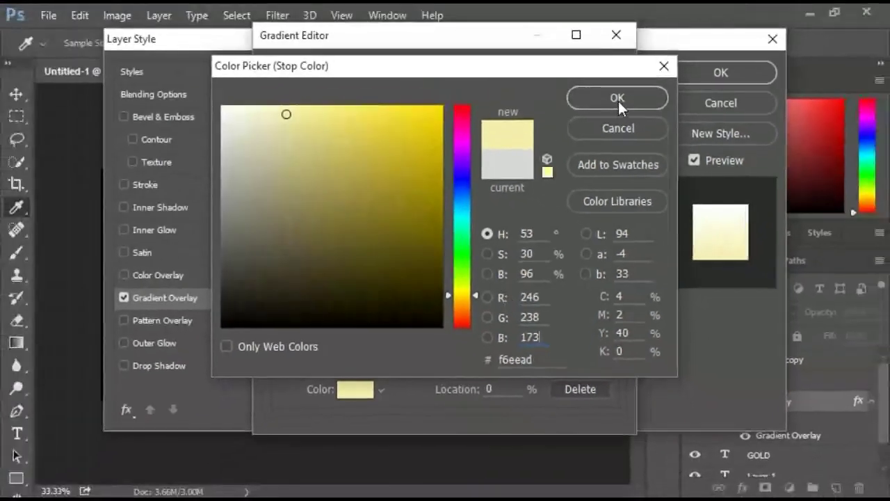
left_click(618, 101)
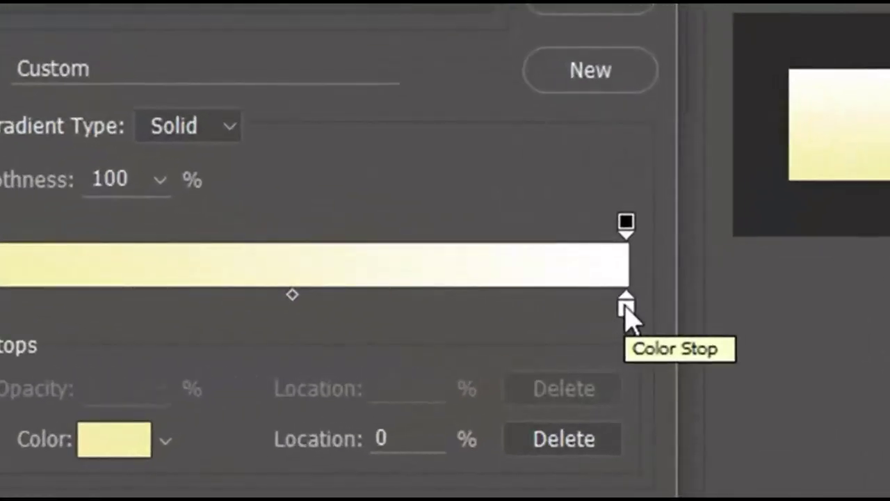
Set the overlay gradient's ending color stop at location 100% to RGB 193, 172, 81
left_click(626, 308)
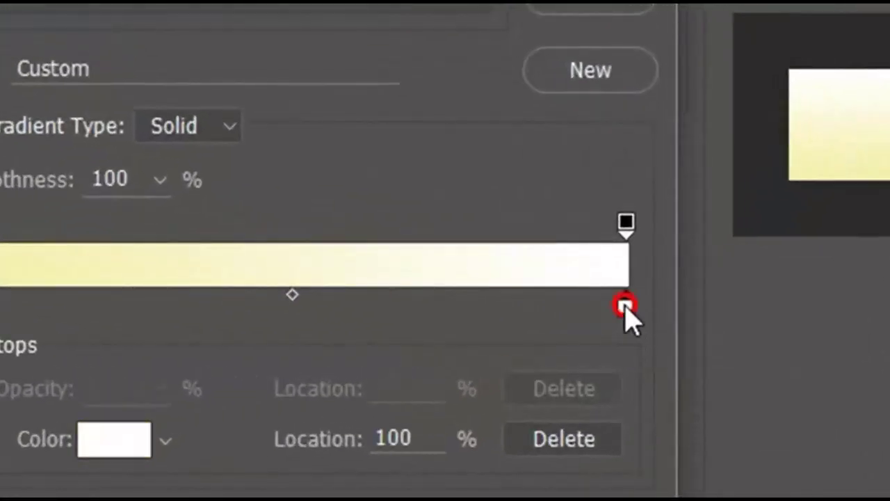
double_click(626, 308)
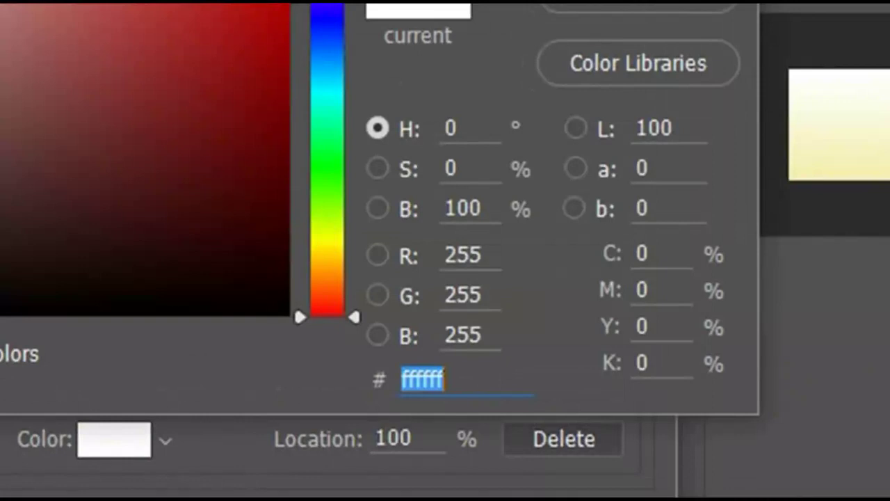
left_click_drag(485, 255, 356, 259)
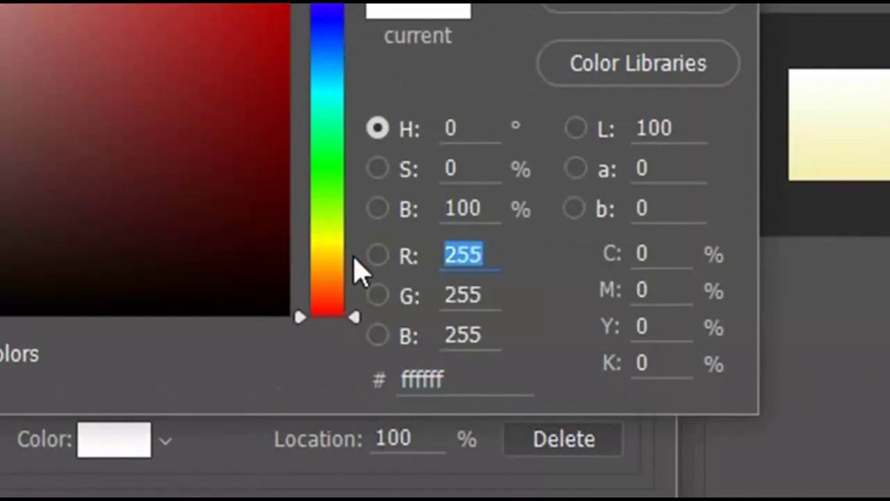
type("19")
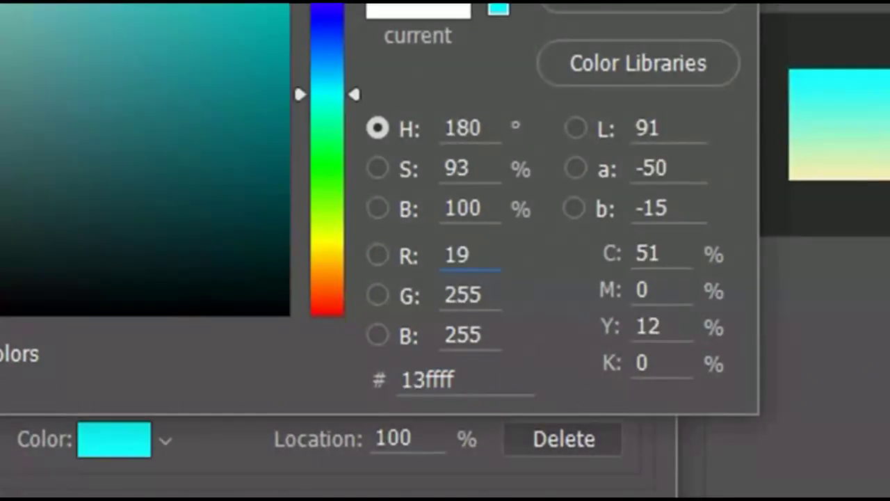
type("3")
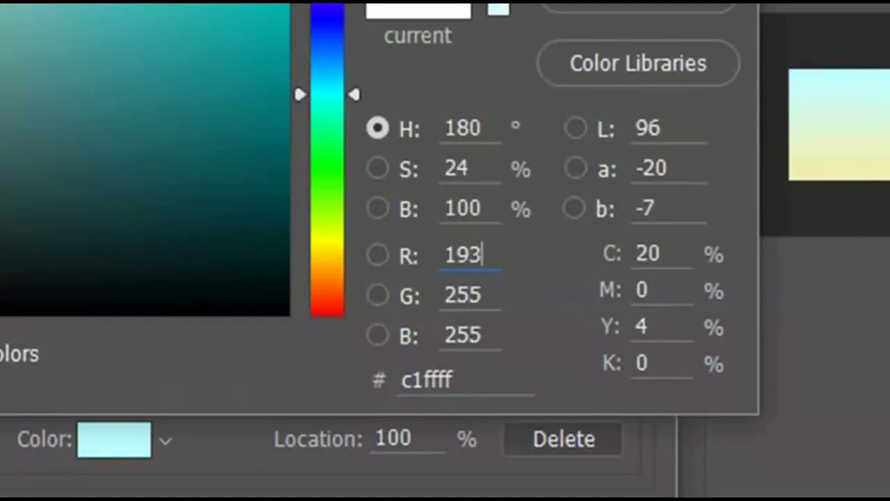
key("Tab")
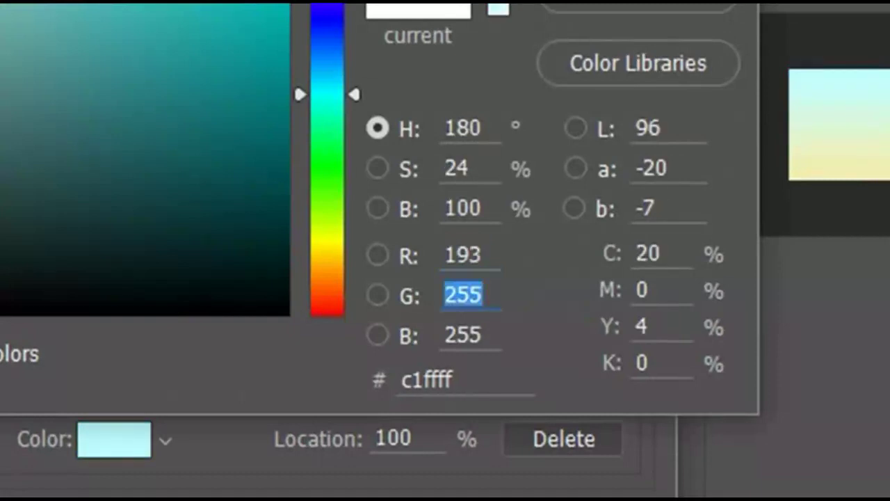
type("172")
key("Tab")
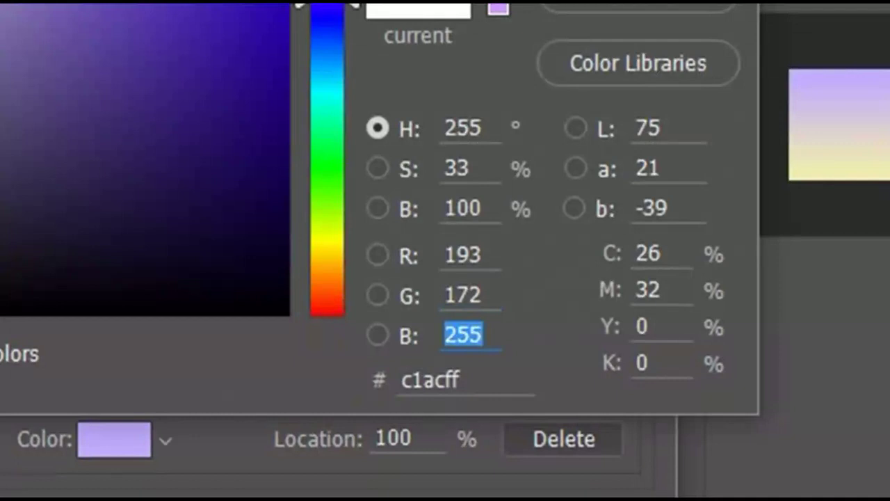
type("81")
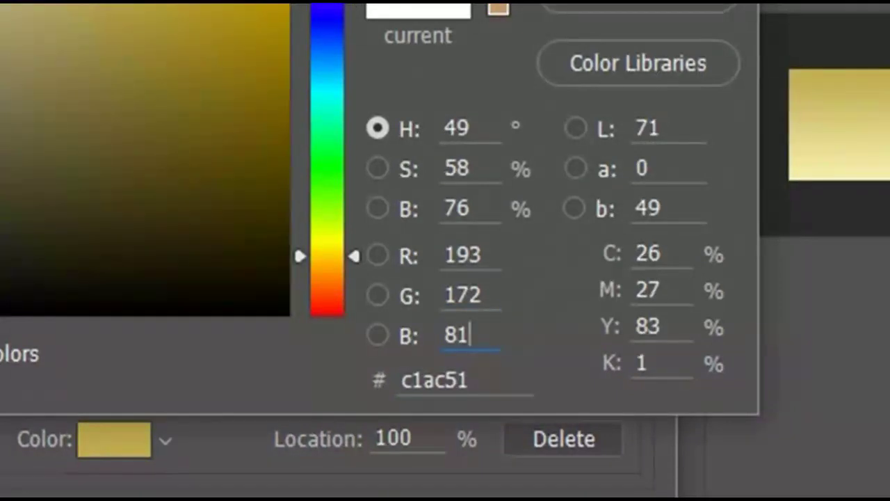
key("Return")
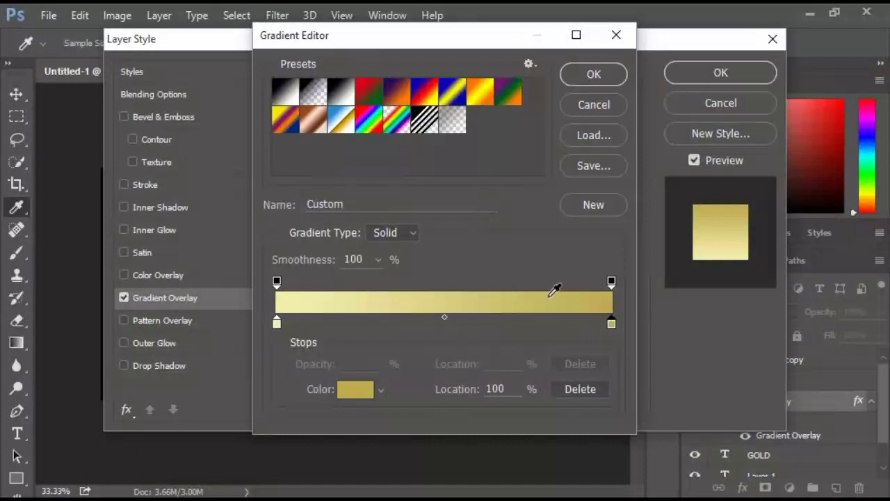
Name the gradient Gold, save it as a new preset and apply it to the overlay
left_click(291, 204)
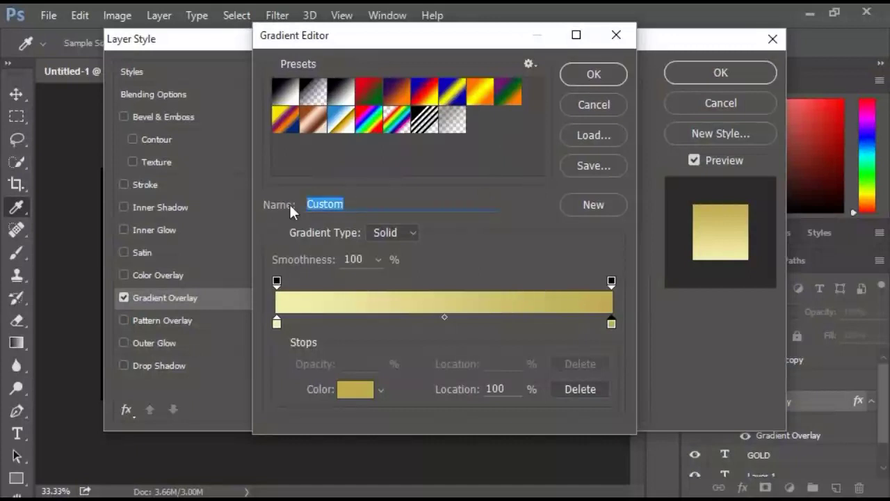
type("Gold")
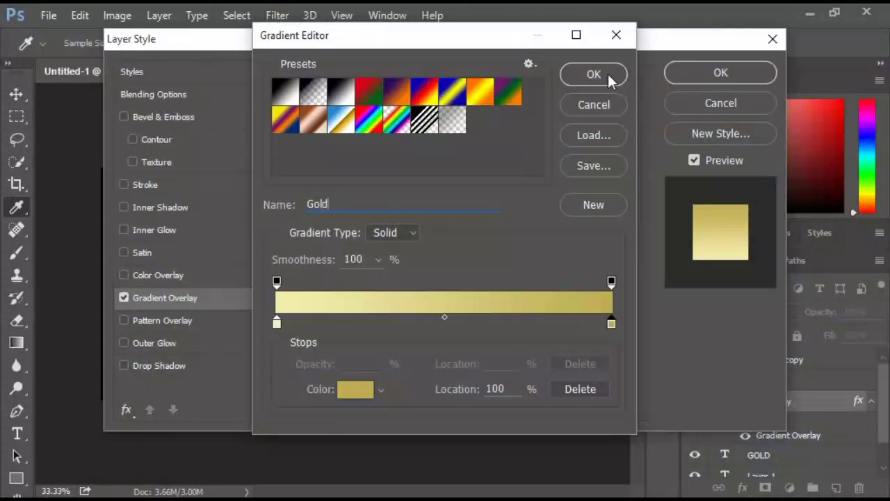
left_click(594, 207)
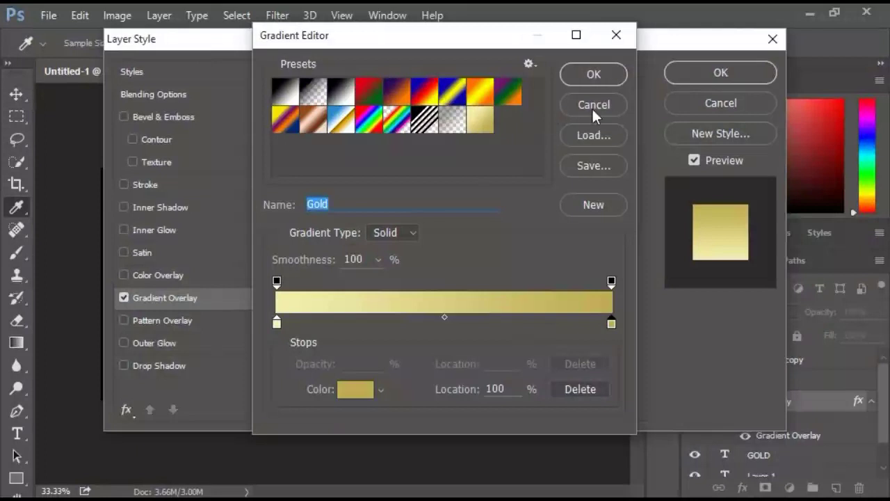
left_click(593, 74)
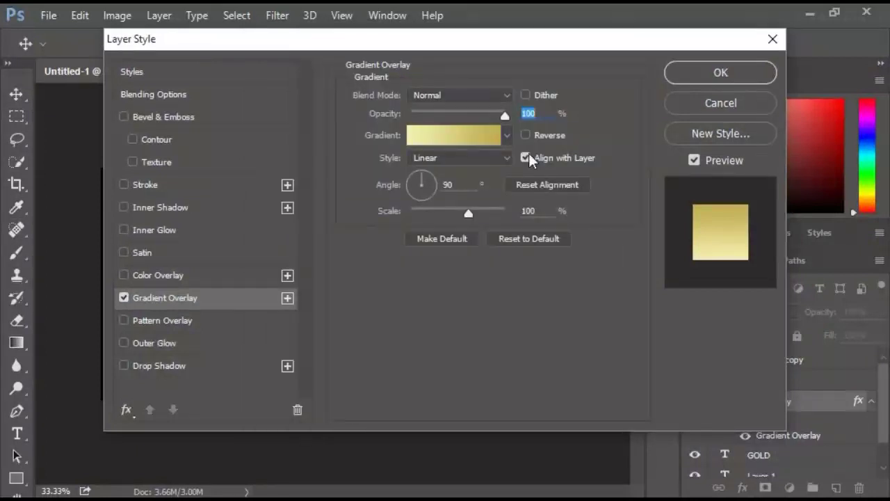
Set the Gradient Overlay style to Reflected and move the Layer Style dialog aside to uncover the lettering
left_click(509, 155)
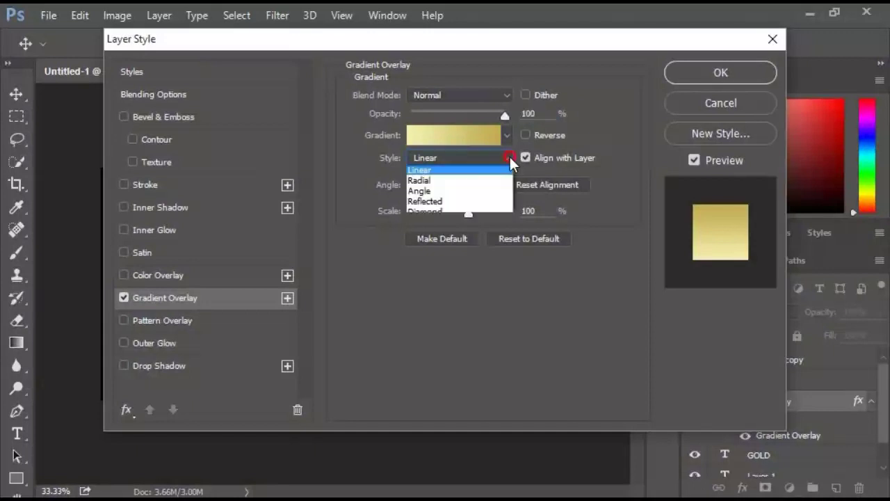
left_click(441, 204)
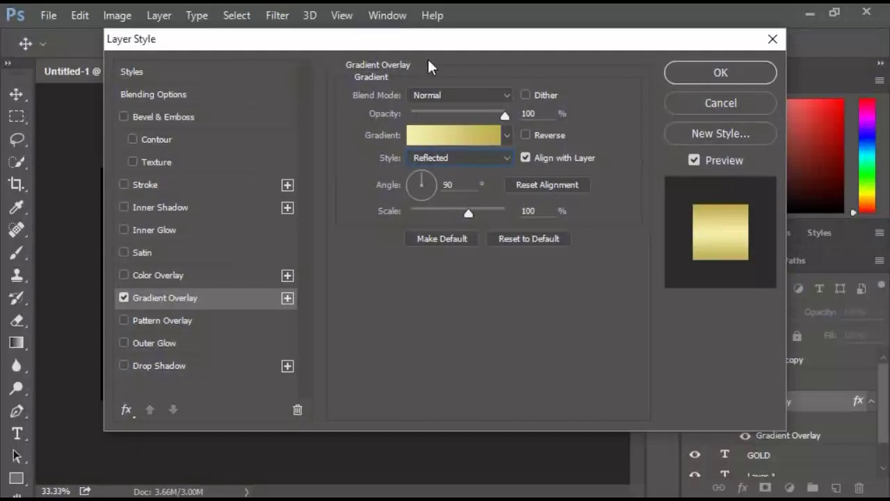
left_click_drag(407, 46, 577, 103)
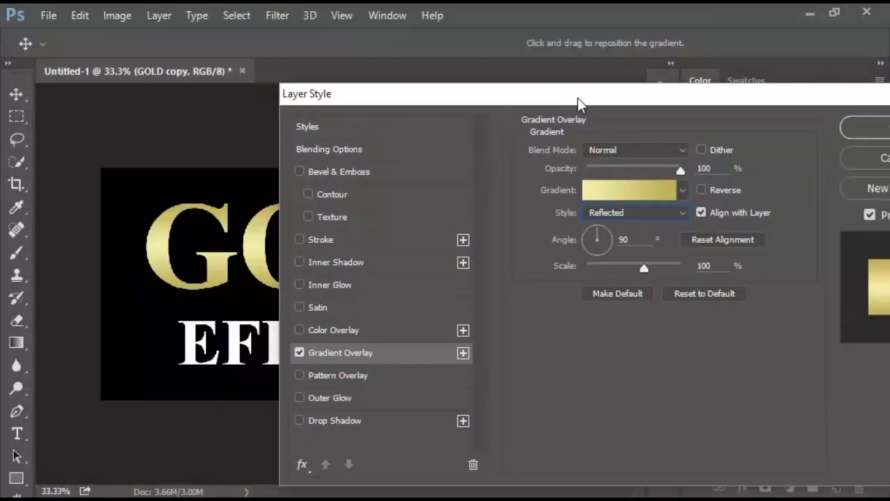
left_click_drag(632, 97, 605, 99)
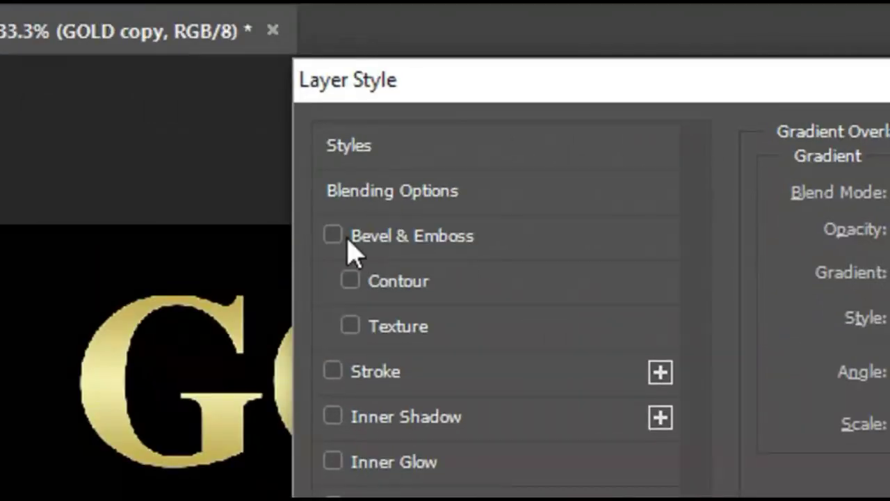
Add Bevel & Emboss to the GOLD copy layer with the Chisel Hard technique
left_click(333, 235)
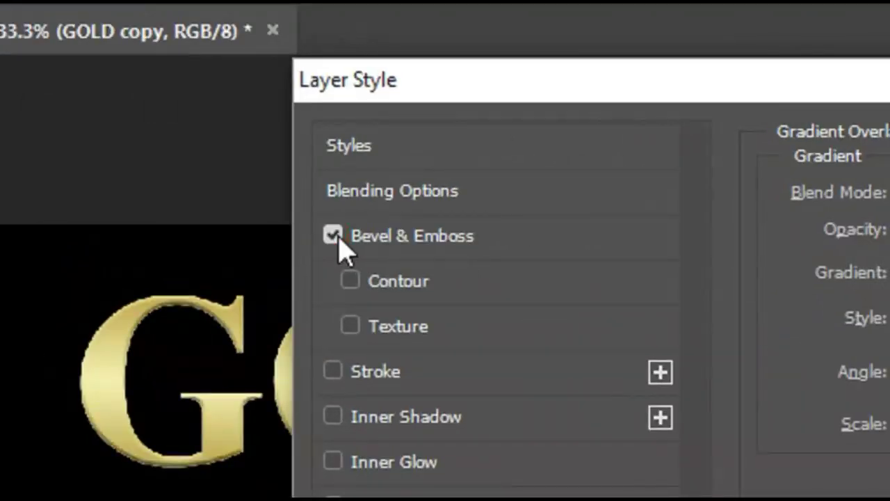
left_click(436, 235)
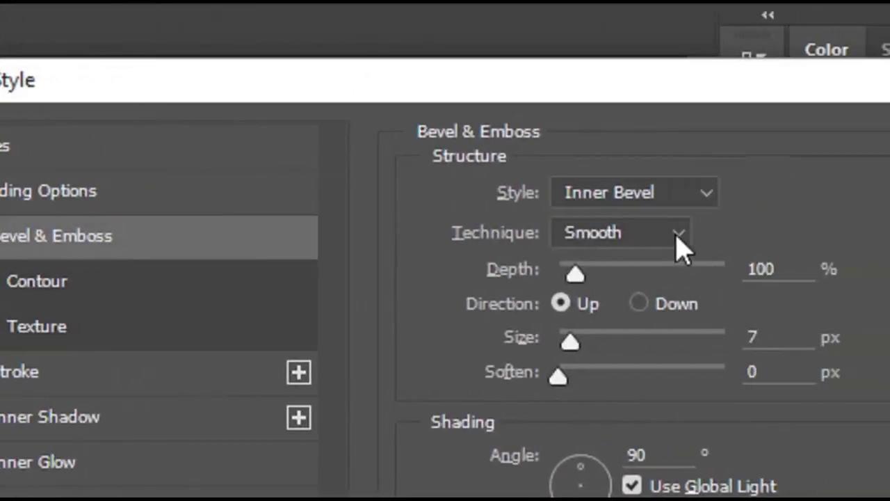
left_click(672, 235)
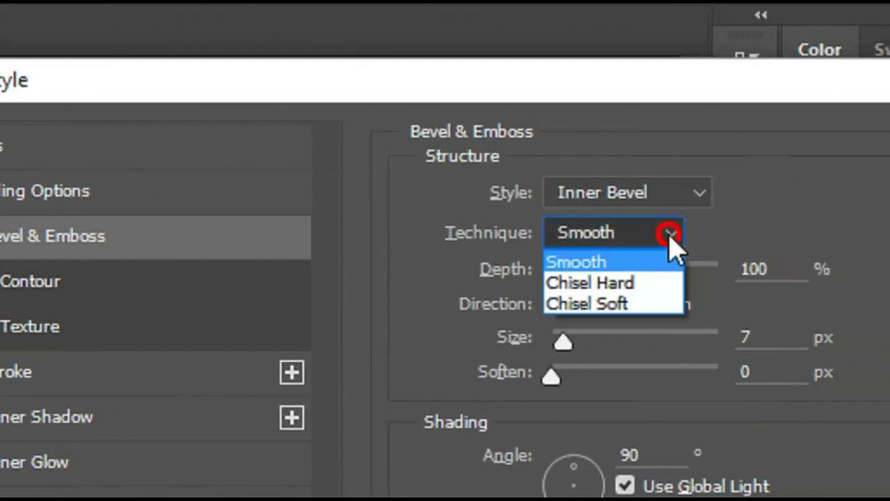
left_click(650, 281)
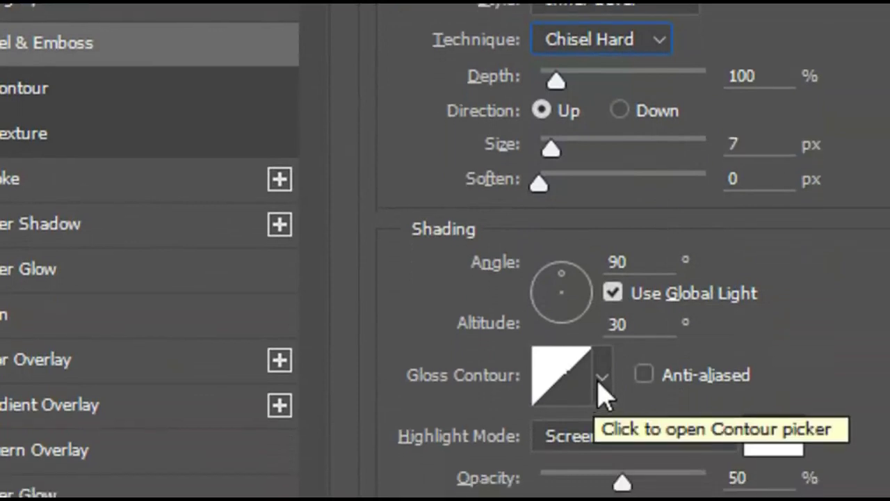
Give the bevel an anti-aliased Ring - Double gloss contour and set its shading angle to 120°
left_click(601, 378)
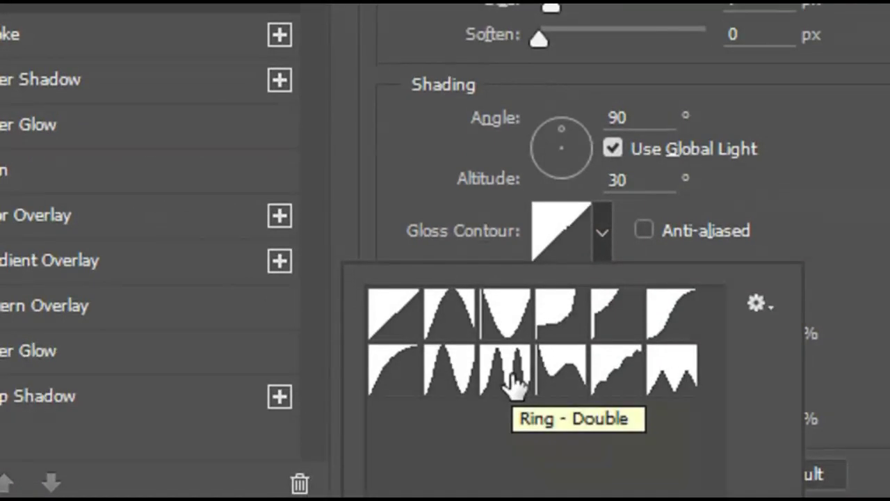
double_click(515, 372)
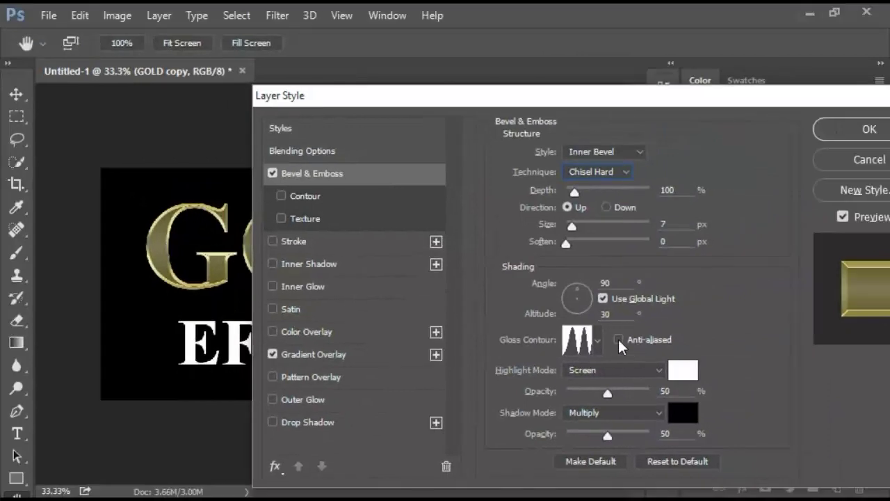
left_click(618, 340)
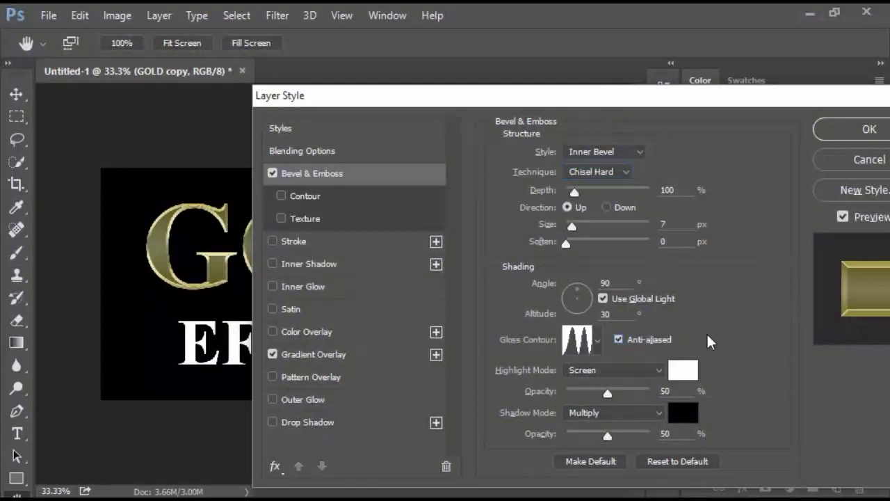
double_click(614, 284)
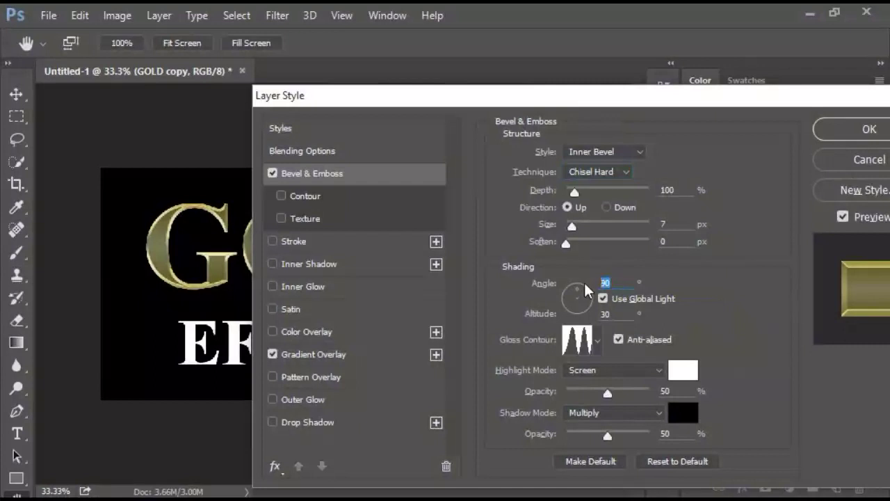
type("1")
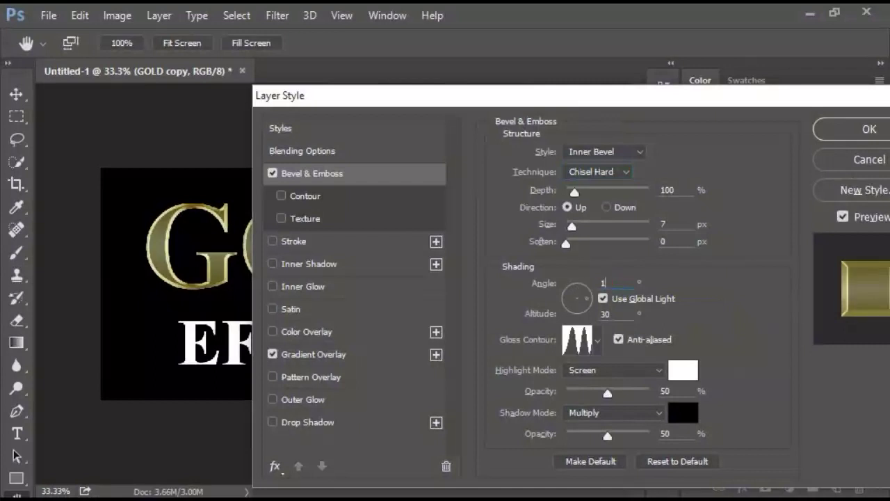
type("20")
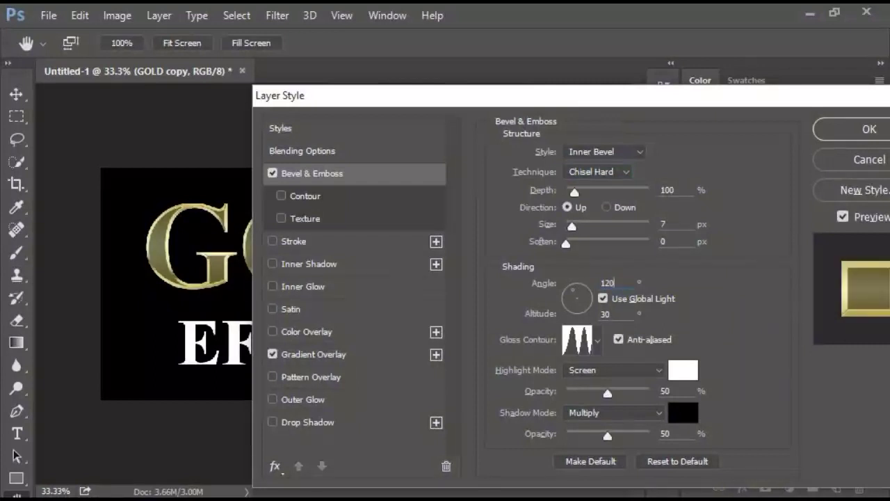
Set both the highlight opacity and the shadow opacity of the bevel to 75%
double_click(664, 391)
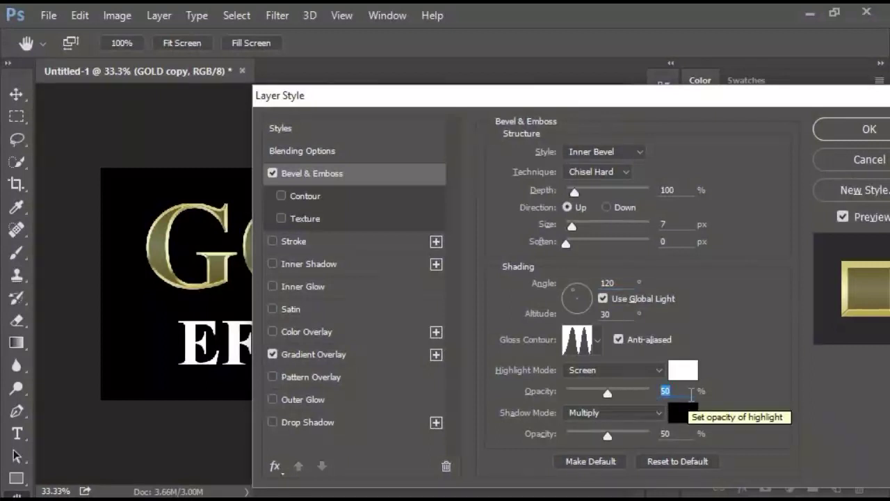
type("75")
key("Tab")
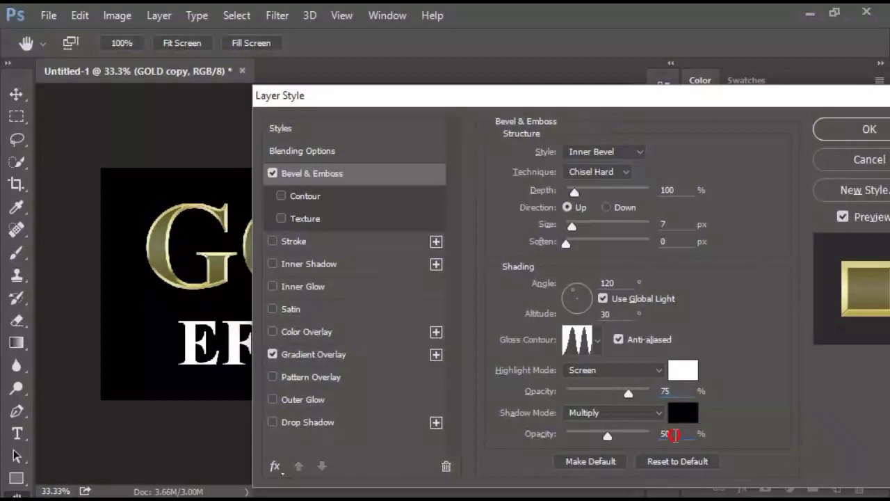
type("775")
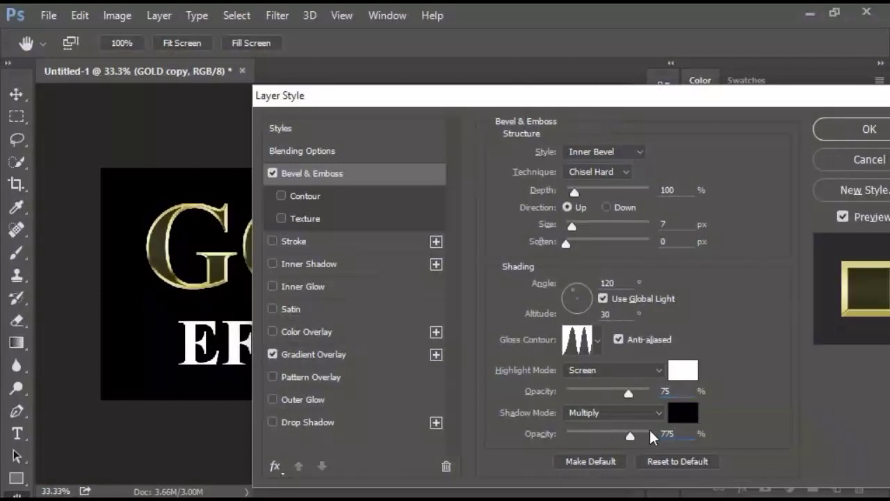
key("BackSpace")
key("BackSpace")
type("5")
Uncover more of the GOLD lettering and increase the bevel size to 30 px
left_click_drag(331, 102, 467, 116)
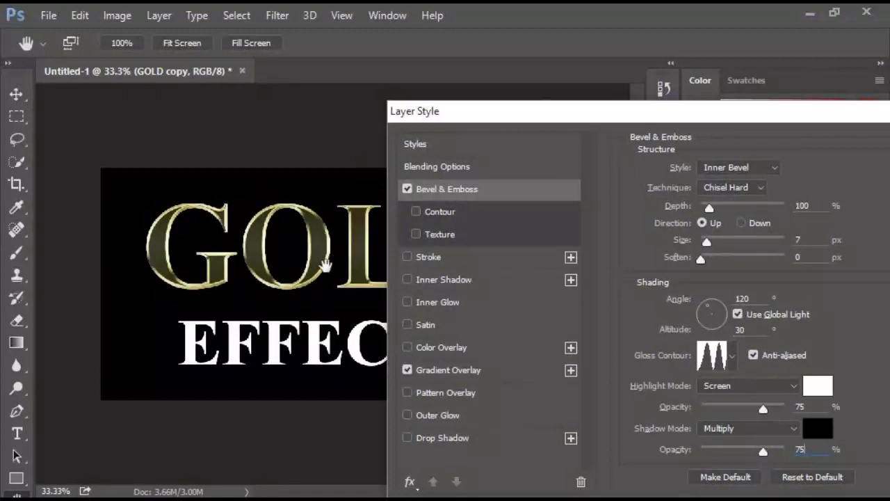
double_click(805, 238)
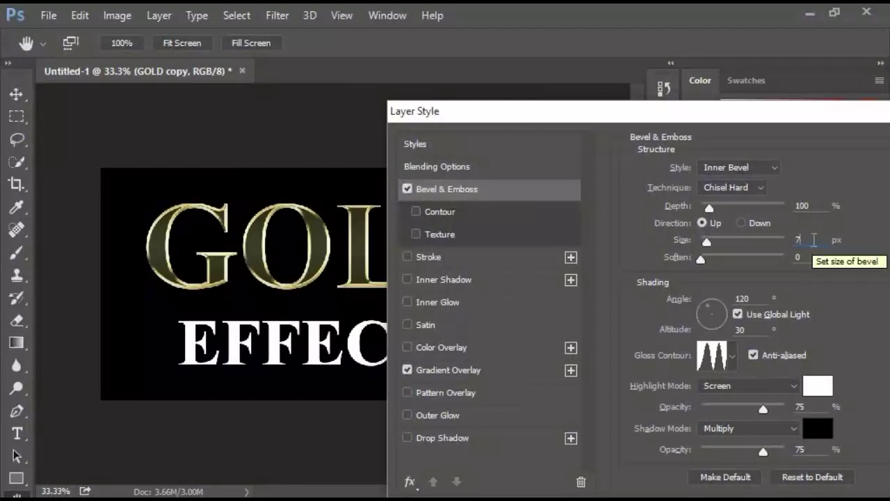
key("Up")
key("Up")
key("Up")
key("Up")
key("Up")
key("Up")
key("Up")
key("Up")
key("Up")
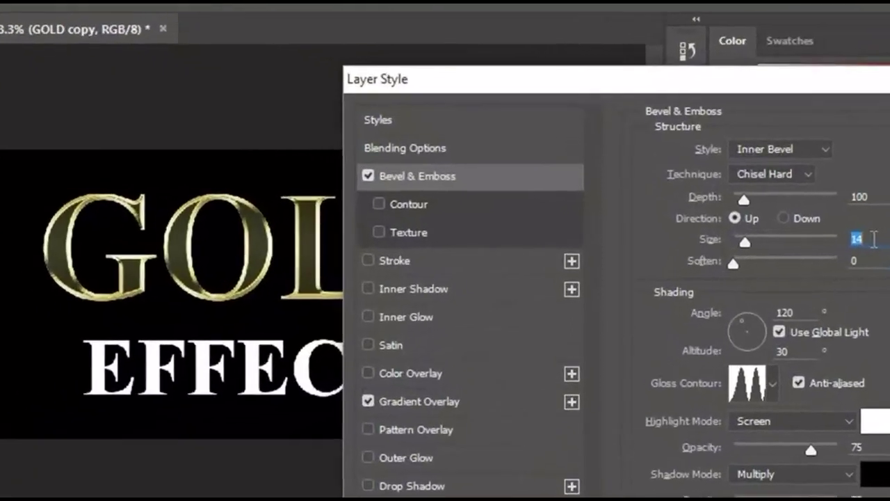
key("Up")
key("Up")
key("Up")
key("Up")
key("Up")
key("Up")
key("Up")
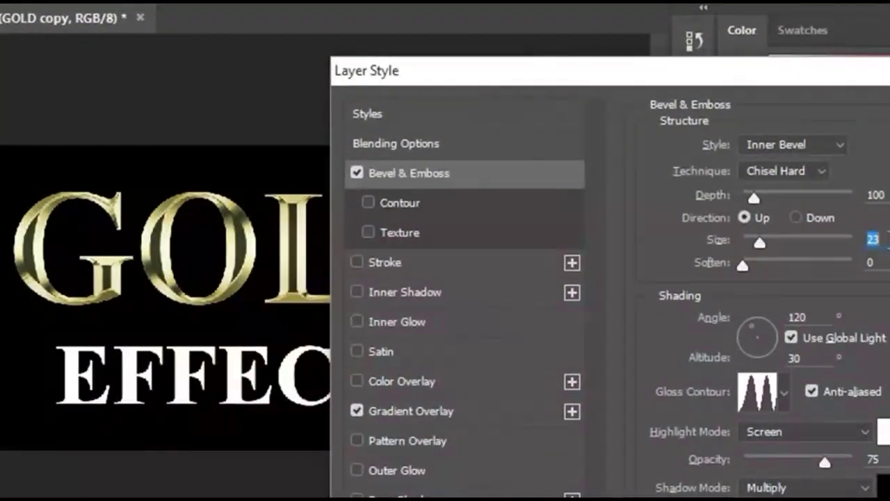
key("Up")
key("Up")
key("Up")
key("Up")
key("Up")
key("Up")
key("Up")
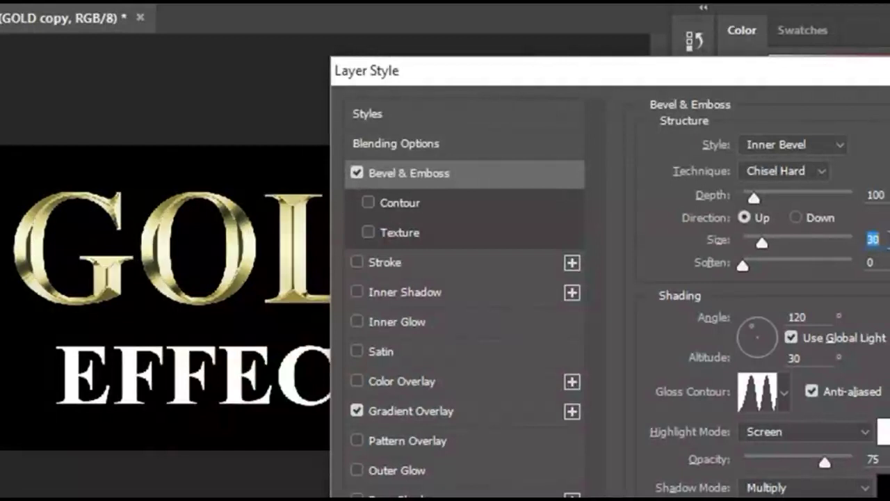
Increase the bevel size on the GOLD copy layer to 38 px
key("Up")
key("Up")
key("Up")
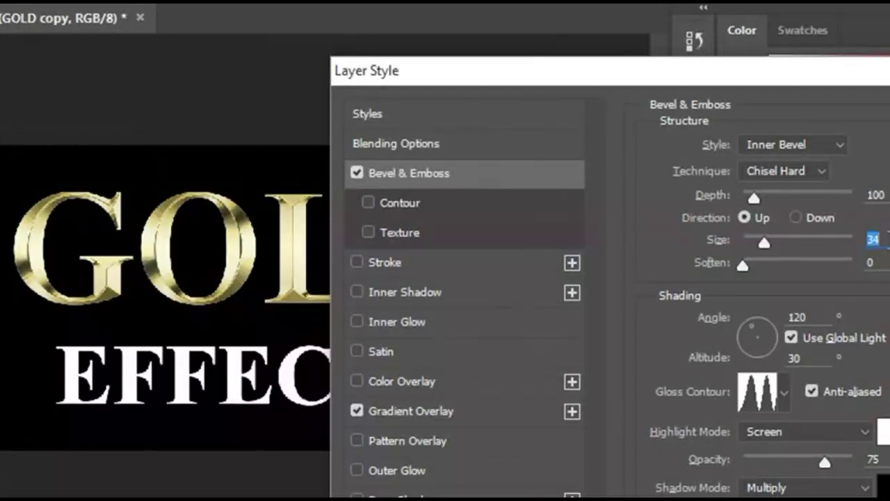
key("Up")
key("Up")
key("Up")
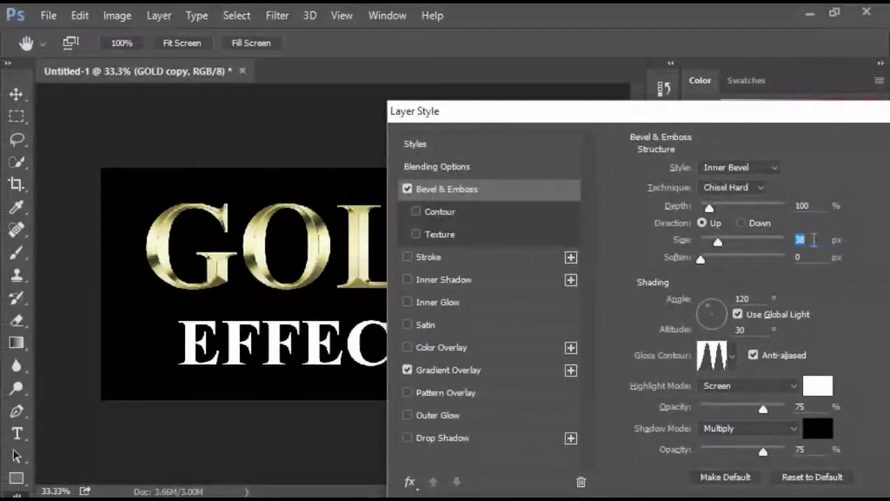
Set the bevel depth to 170% and reposition the layer style dialog to uncover part of the GOLD lettering
left_click_drag(805, 107, 602, 89)
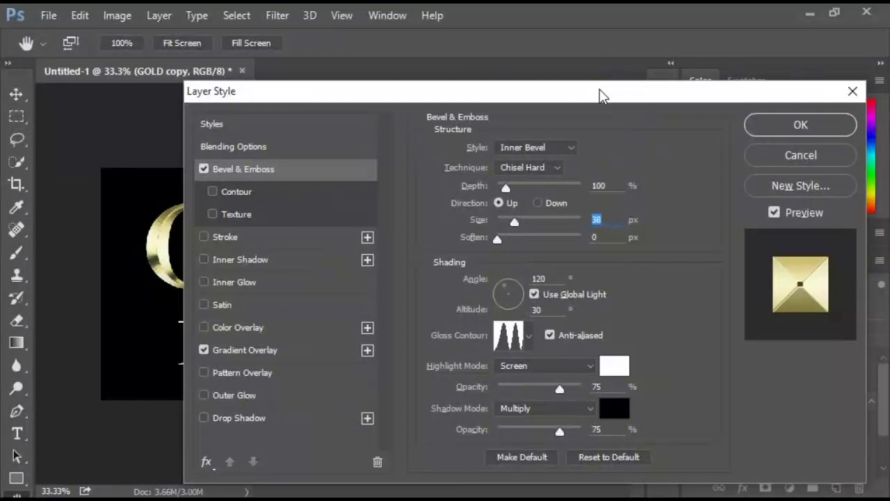
left_click(601, 186)
key("BackSpace")
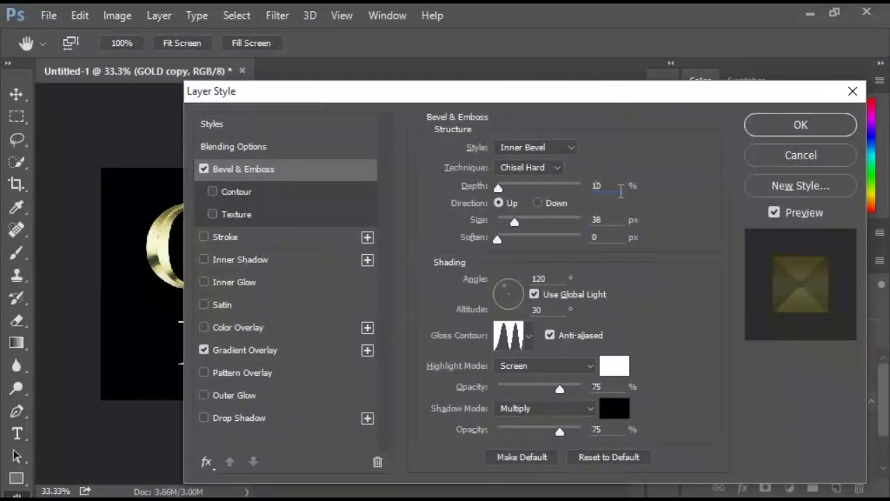
type("7")
left_click(454, 97)
left_click_drag(497, 99, 505, 99)
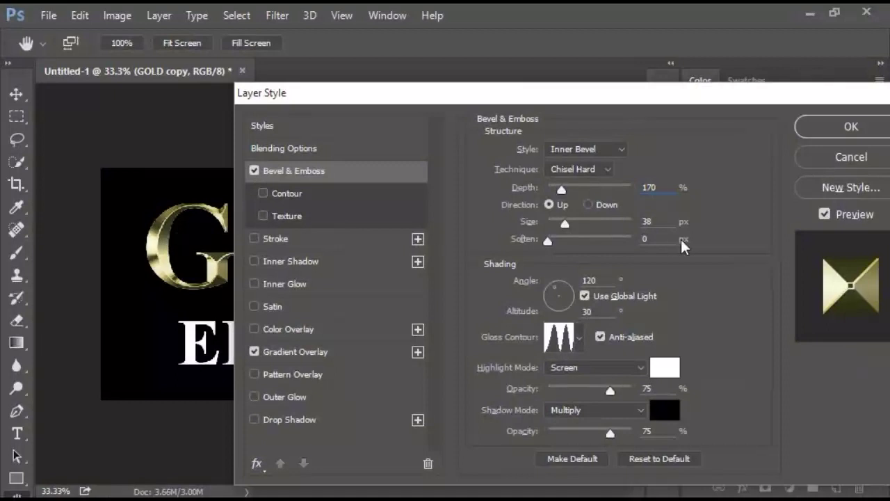
Add an Inner Glow to the GOLD copy layer and set its gradient's first color stop to RGB 232, 128, 31
left_click(254, 284)
left_click(283, 283)
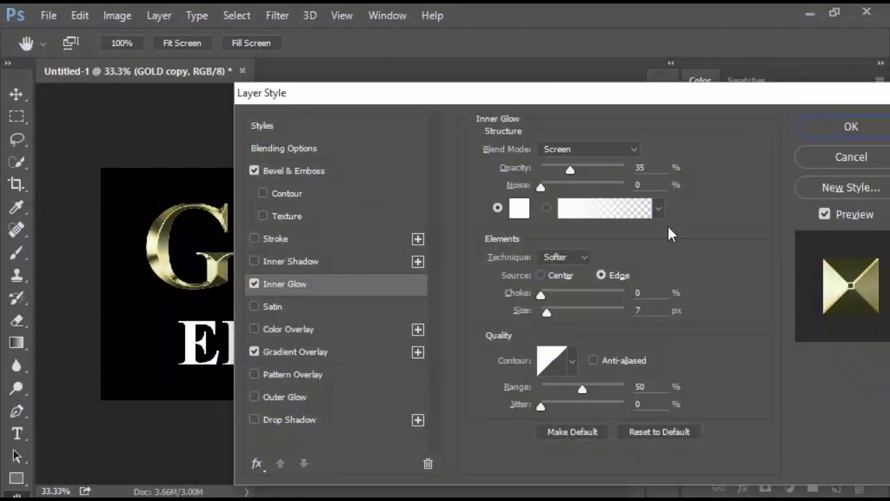
left_click(583, 210)
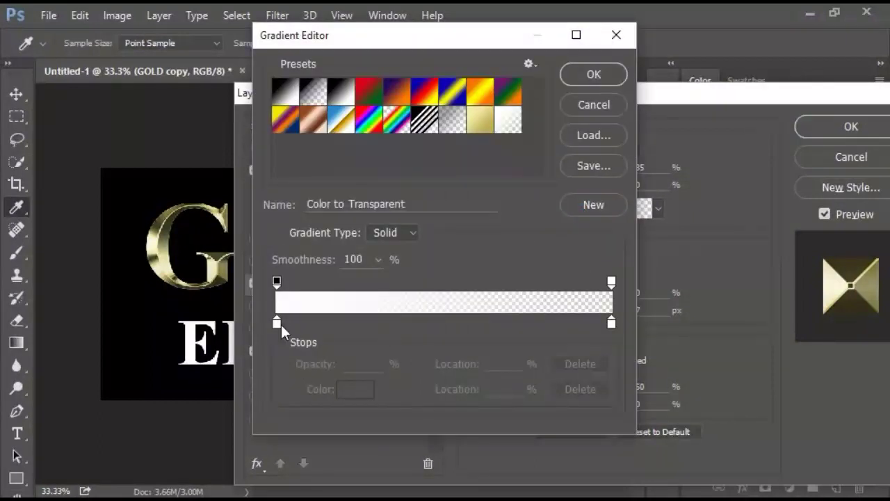
left_click(276, 324)
left_click(275, 324)
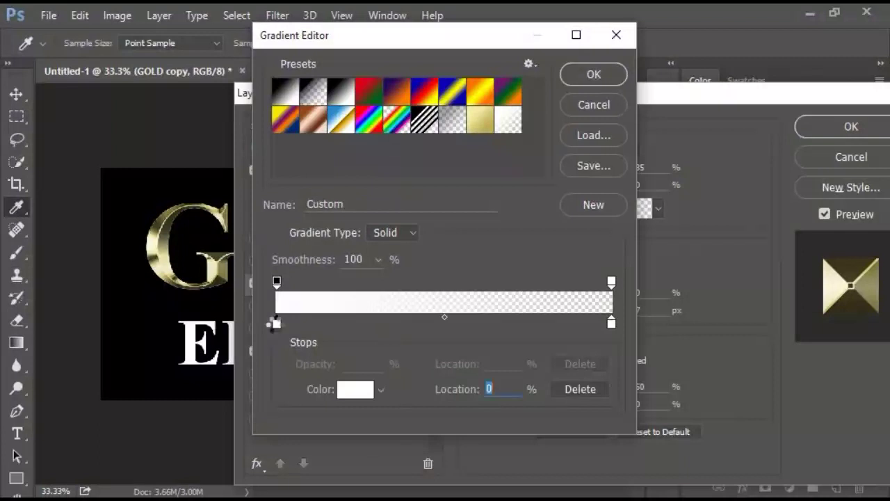
double_click(276, 324)
left_click(477, 292)
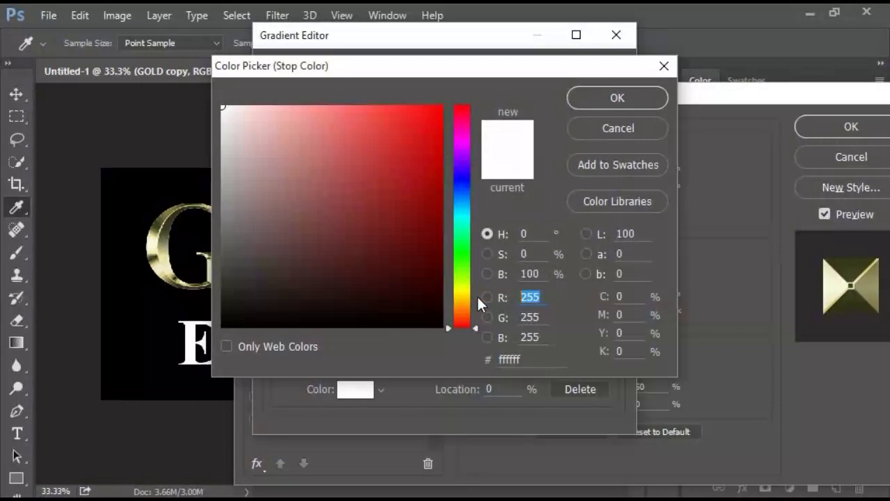
type("232")
key("Tab")
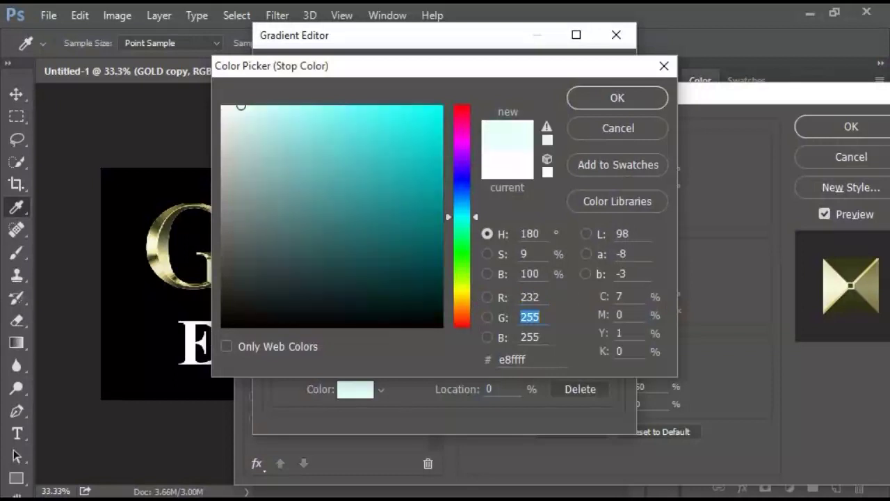
type("128")
key("Tab")
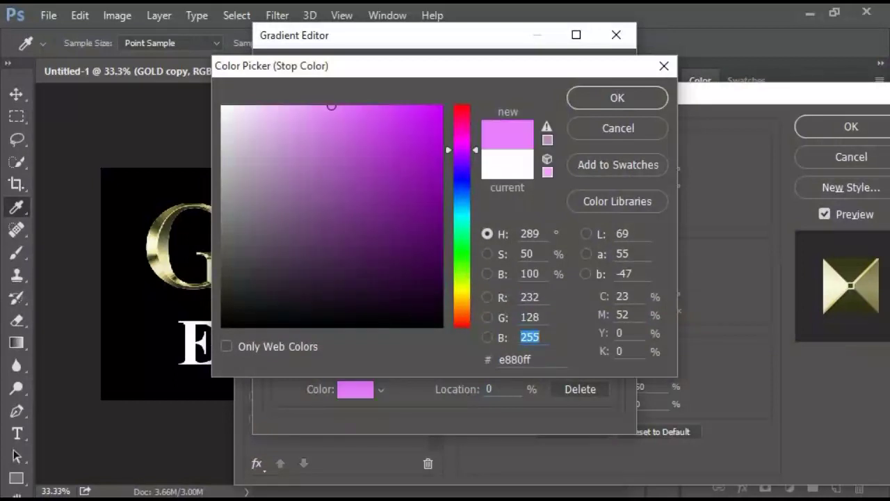
type("31")
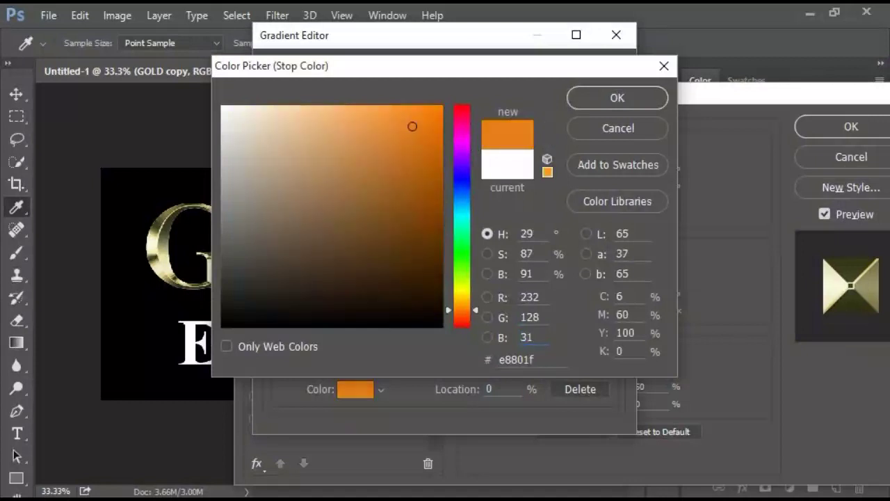
left_click(597, 93)
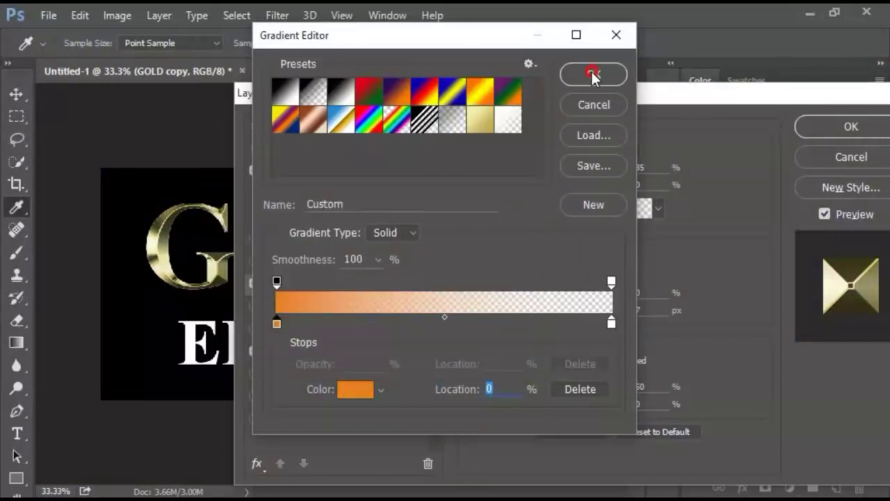
left_click(594, 76)
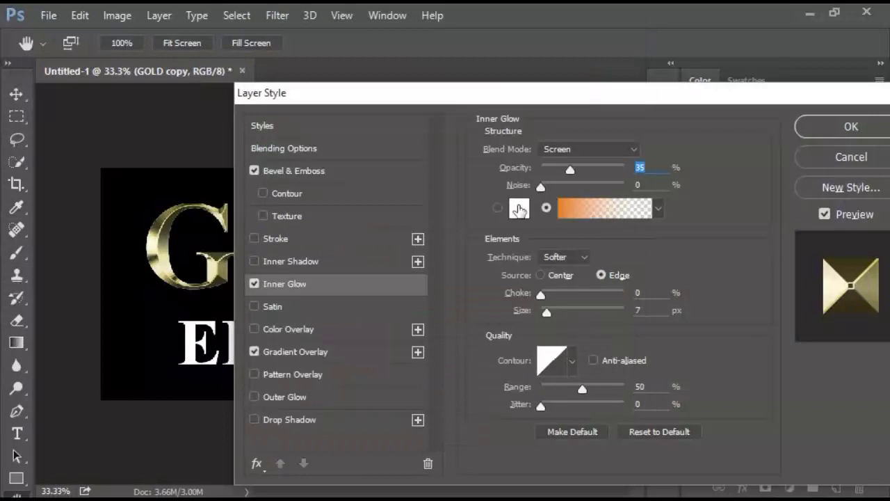
Switch the inner glow to its solid orange color with Multiply blend mode and 50% opacity
left_click(498, 207)
left_click(633, 150)
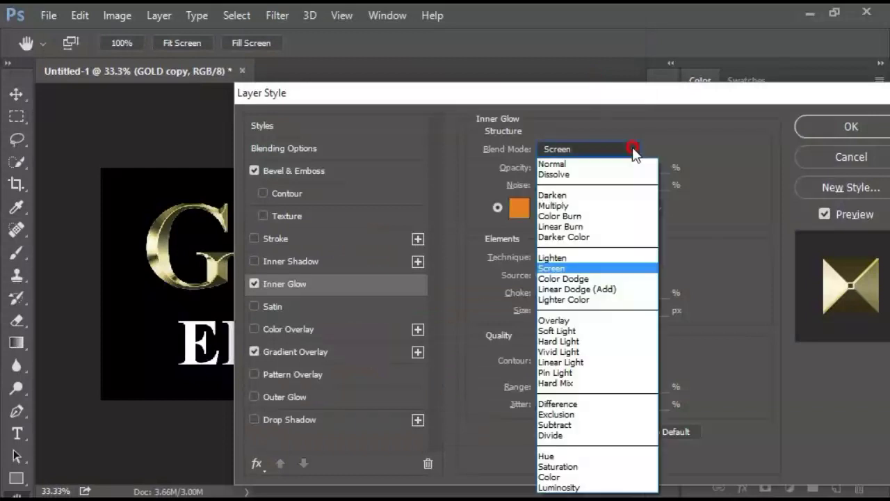
left_click(606, 206)
left_click_drag(655, 172, 619, 174)
type("50")
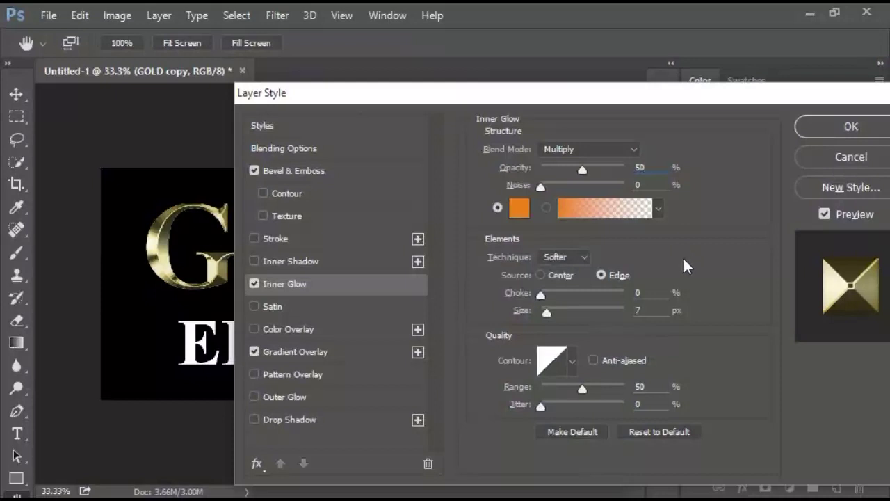
Increase the inner glow size to 131 px and apply the layer style to the GOLD copy layer
left_click_drag(580, 94, 601, 100)
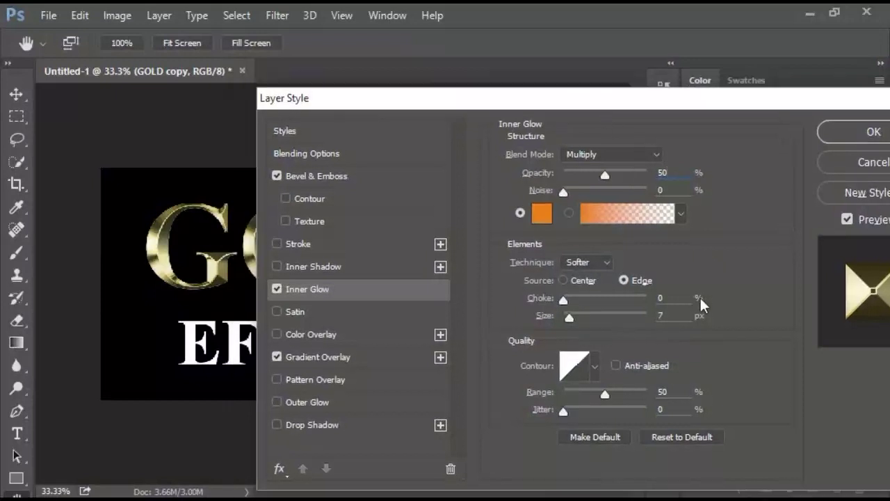
left_click(673, 314)
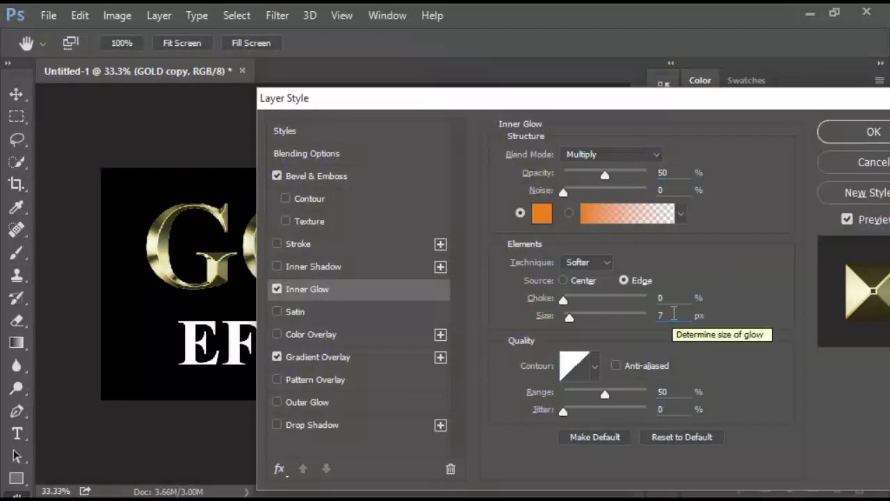
key("Up")
key("Up")
key("Up")
key("Up")
key("Up")
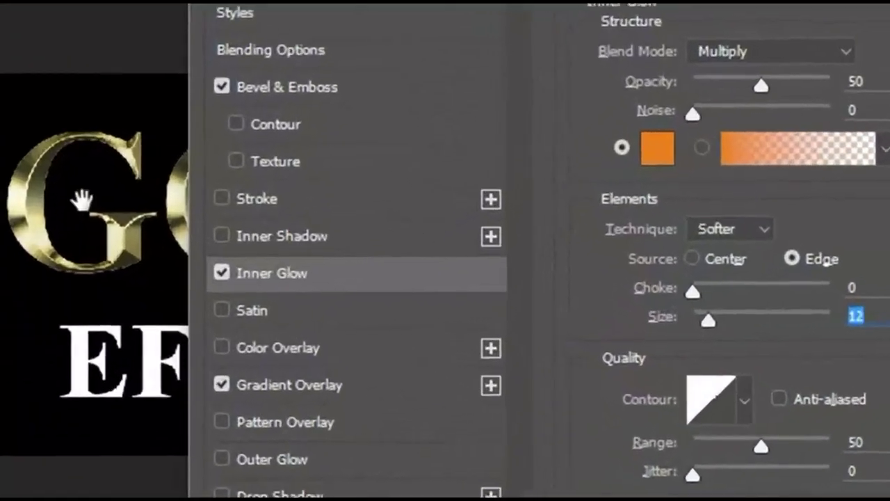
key("Up")
key("Up")
key("Up")
key("Up")
key("Up")
key("Up")
key("Up")
key("Up")
key("Up")
key("Up")
key("Up")
key("Up")
key("Up")
key("Up")
key("Up")
key("Up")
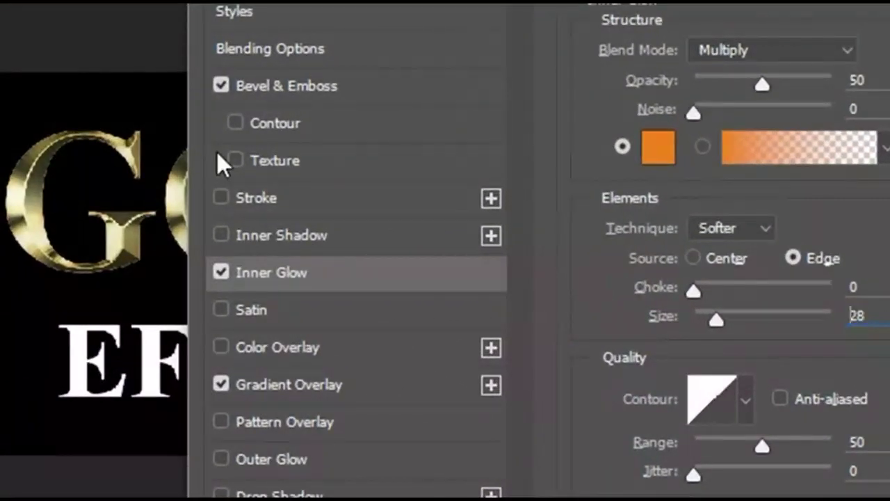
key("Up")
key("Up")
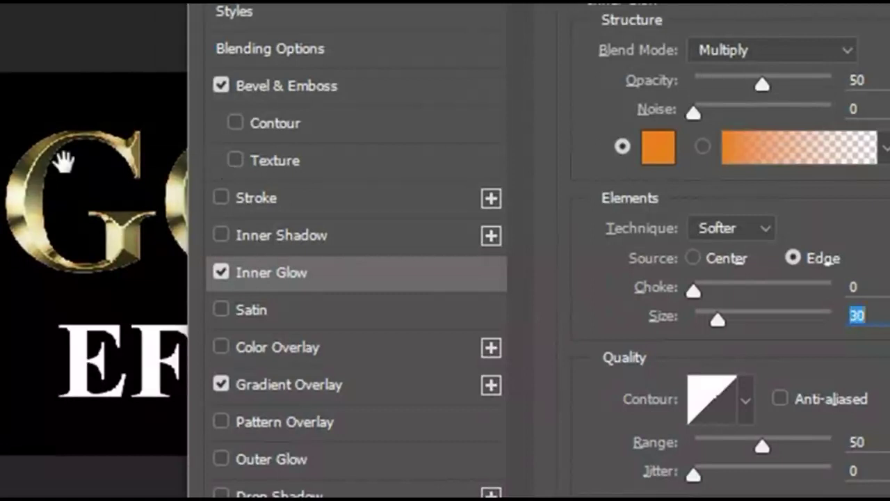
key("Up")
key("Up")
key("Up")
key("Up")
key("Up")
key("Up")
key("Up")
key("Up")
key("Up")
key("Up")
key("Up")
key("Up")
key("Up")
key("Up")
key("Up")
key("Up")
key("Up")
key("Up")
key("Up")
key("Up")
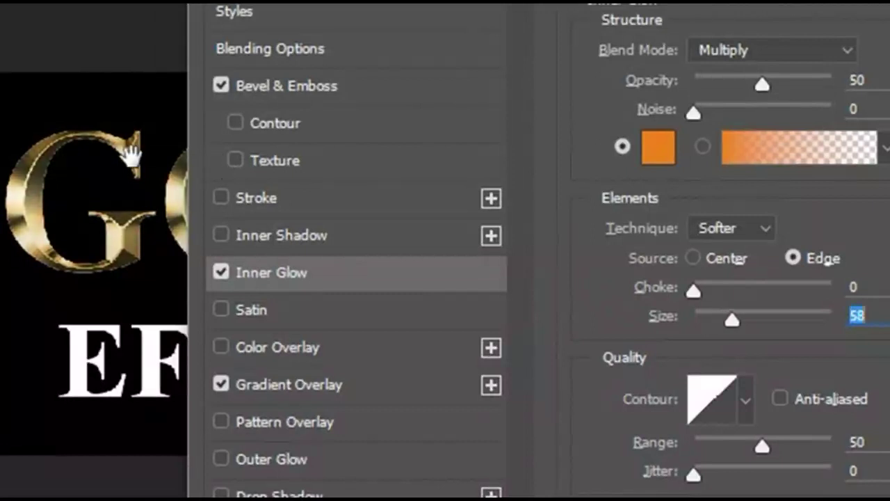
key("Up")
key("Up")
key("Up")
key("Up")
key("Up")
key("Up")
key("Up")
key("Up")
key("Up")
key("Up")
key("Up")
key("Up")
key("Up")
key("Up")
key("Up")
key("Up")
key("Up")
key("Up")
key("Up")
key("Up")
key("Up")
key("Up")
key("Up")
key("Up")
key("Up")
key("Up")
key("Up")
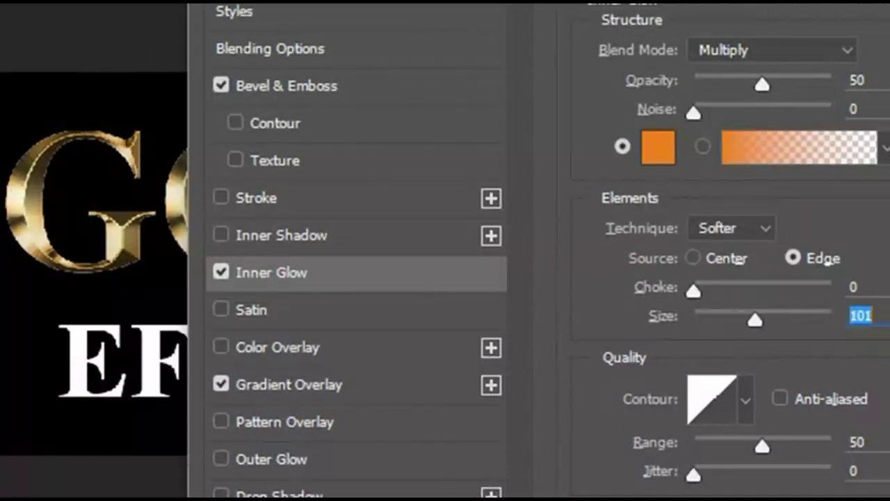
key("Up")
key("Up")
key("Up")
key("Up")
key("Up")
key("Up")
key("Up")
key("Up")
key("Up")
key("Up")
key("Up")
key("Up")
key("Up")
key("Up")
key("Up")
key("Up")
key("Up")
key("Up")
key("Up")
key("Up")
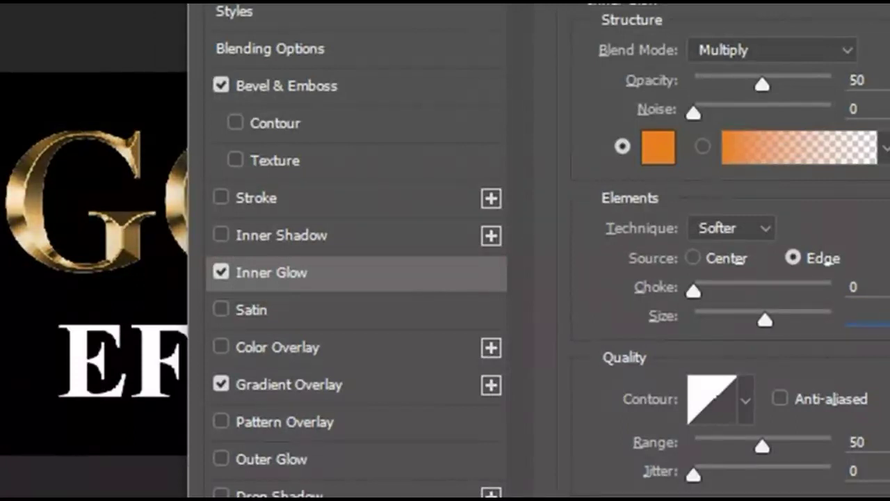
key("Up")
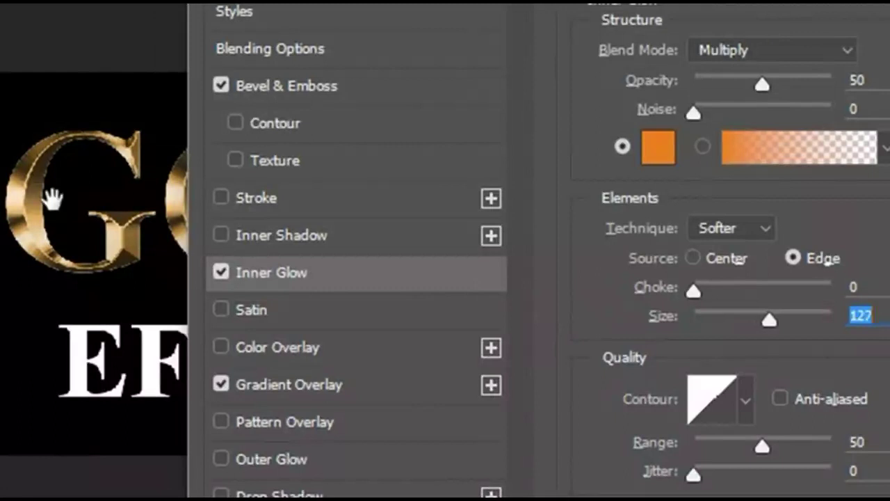
key("Up")
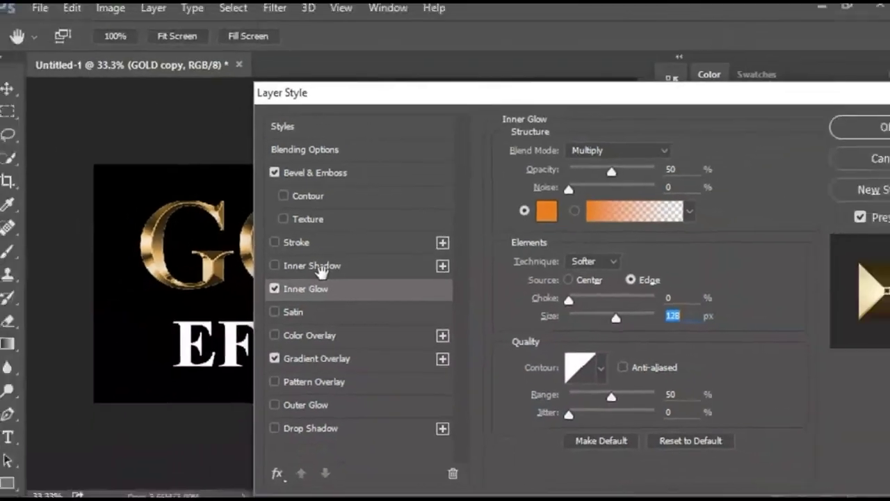
key("Up")
key("Up")
key("Up")
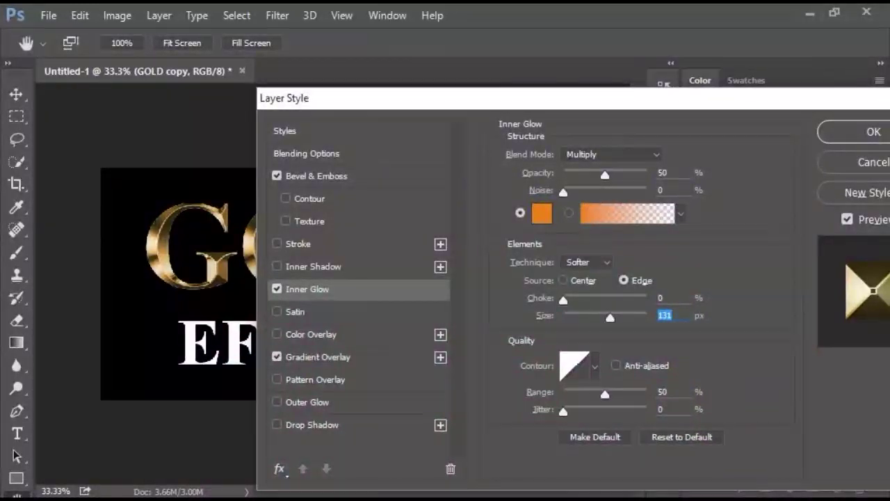
left_click(830, 135)
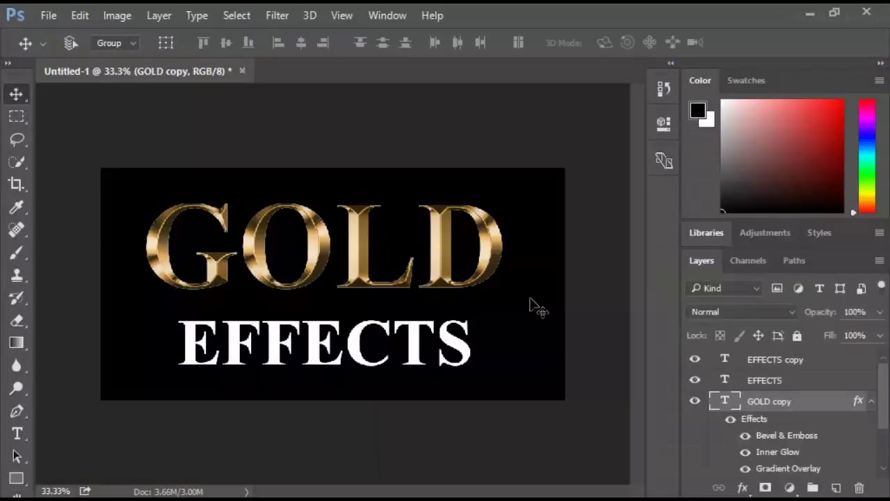
Add a Stroke effect with Normal blend mode to the original GOLD text layer
key("ctrl+plus")
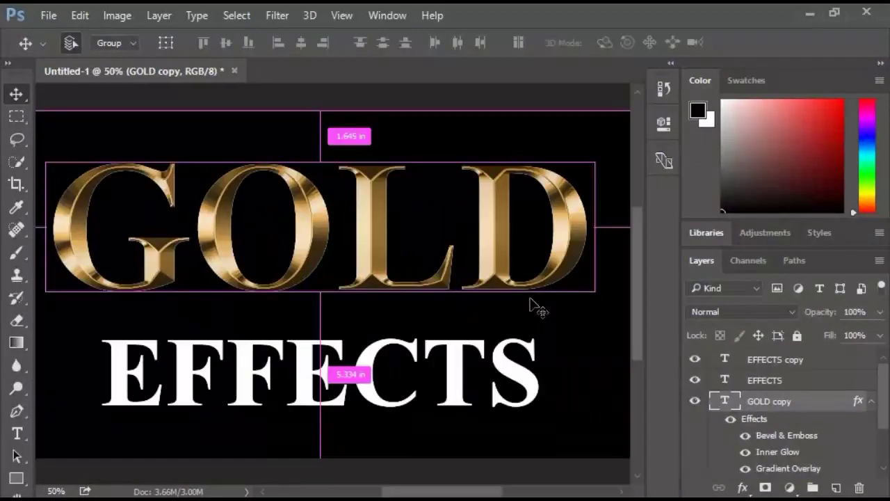
key("ctrl+plus")
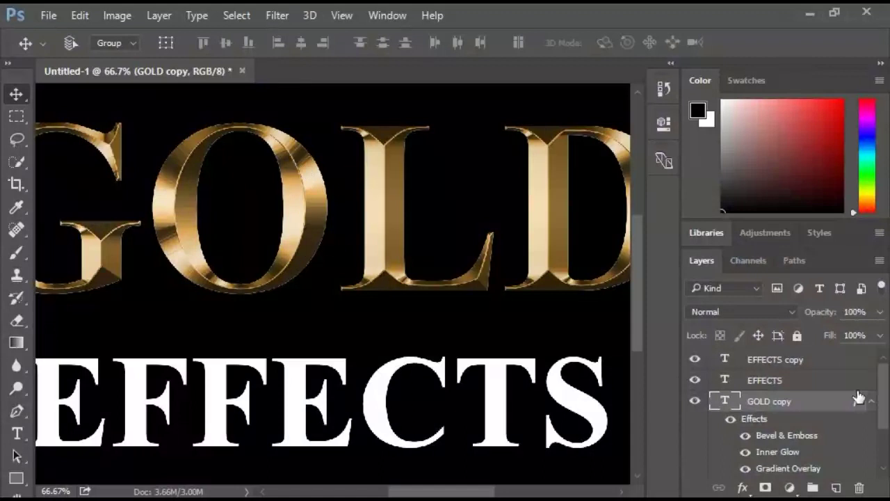
left_click_drag(881, 420, 884, 441)
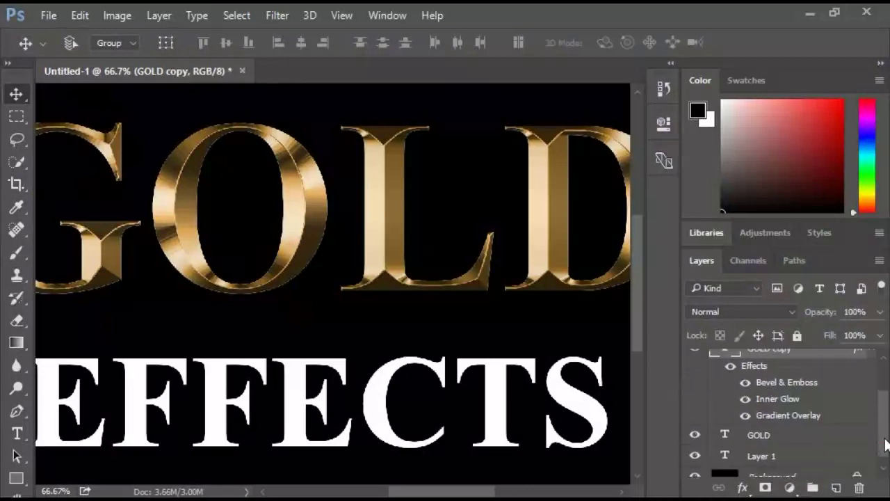
left_click(765, 439)
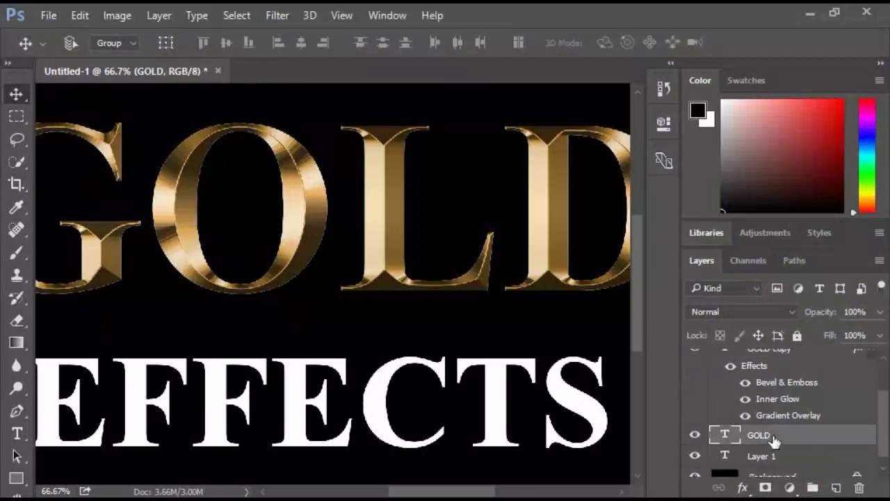
left_click(743, 488)
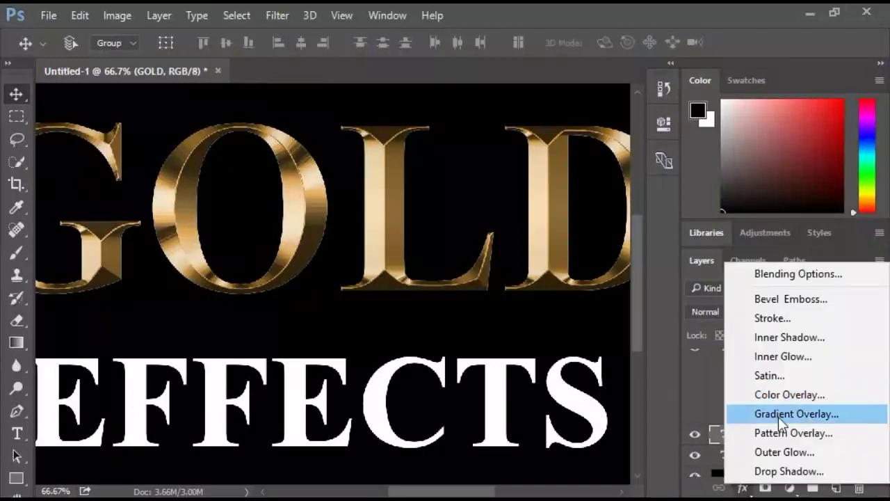
left_click(772, 319)
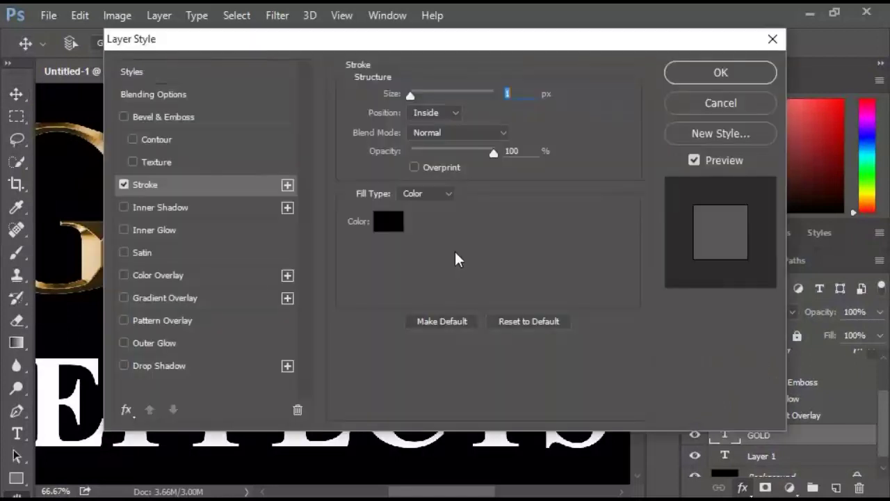
left_click(459, 133)
left_click(435, 167)
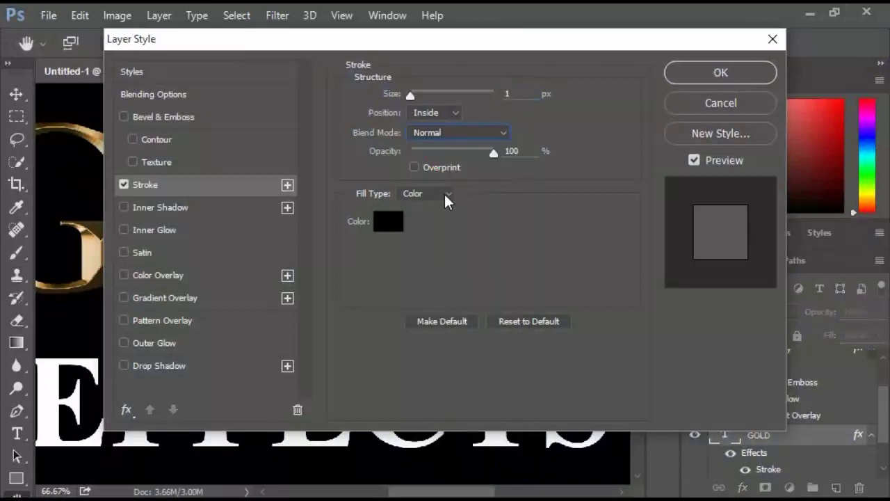
Change the stroke's fill type to Gradient and apply the Gold preset gradient
left_click(445, 194)
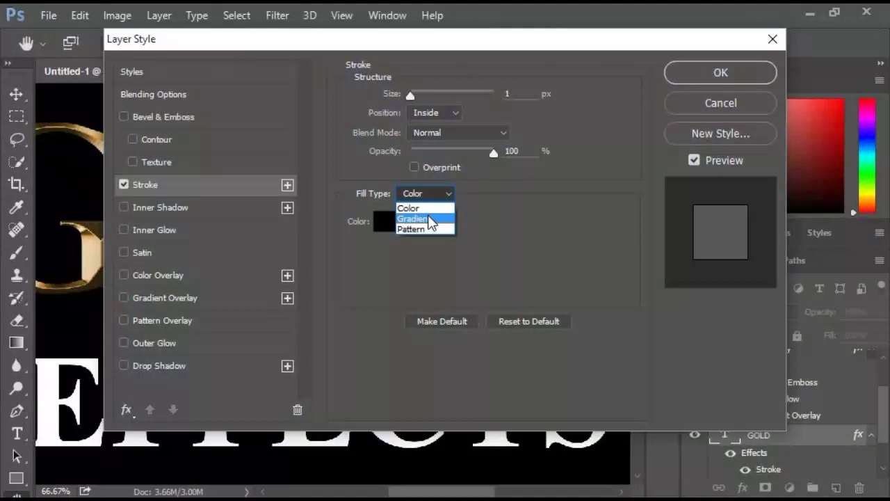
left_click(428, 218)
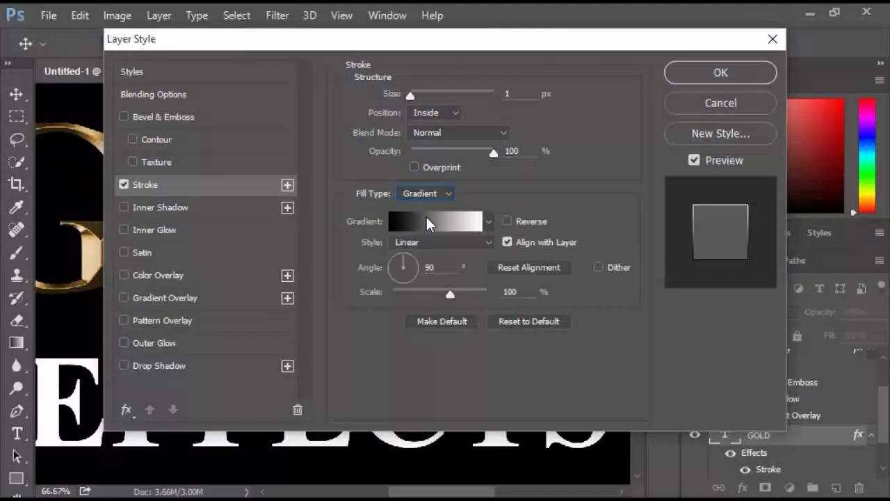
left_click(441, 221)
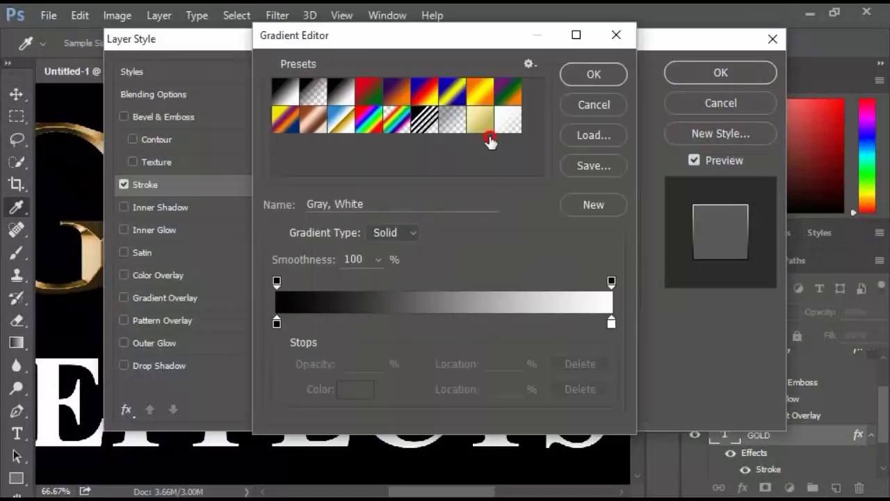
left_click(480, 129)
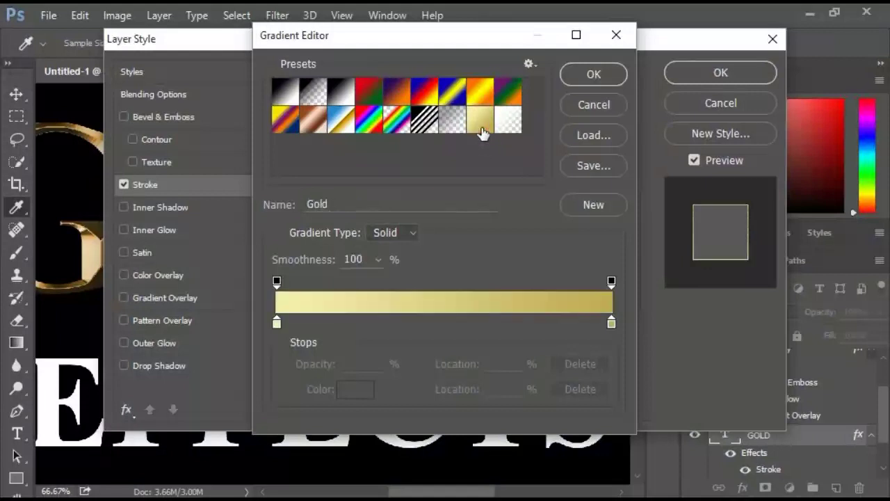
left_click(577, 73)
Set the stroke's position to Outside and its gradient style to Reflected
left_click(454, 112)
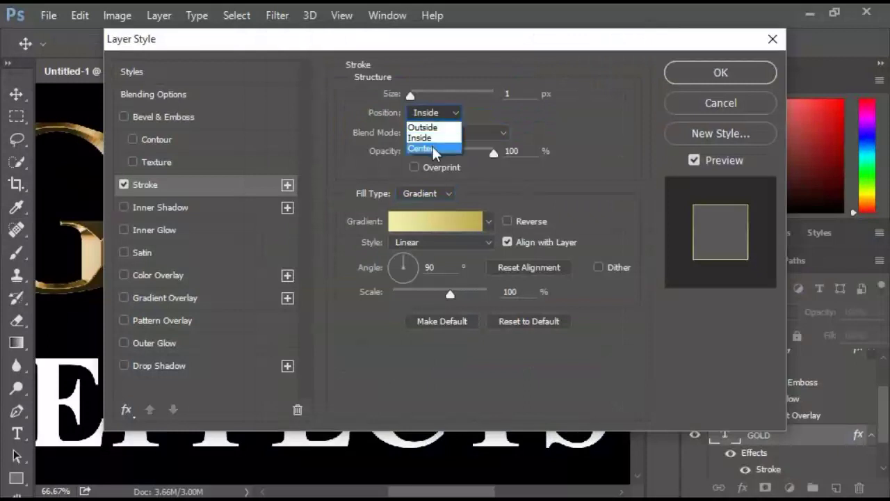
left_click(423, 127)
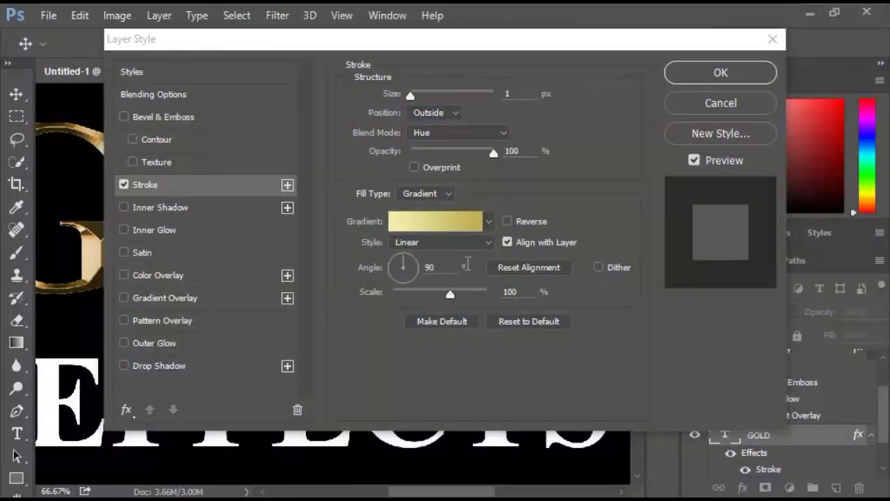
left_click(489, 242)
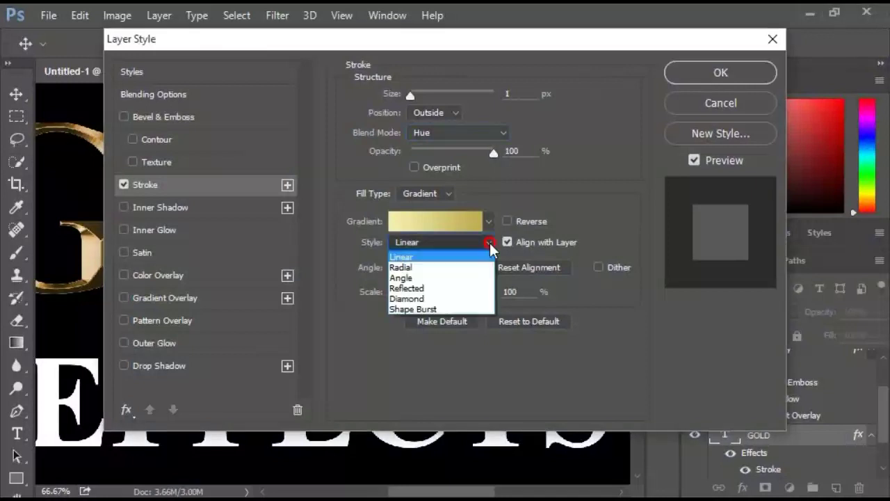
left_click(447, 289)
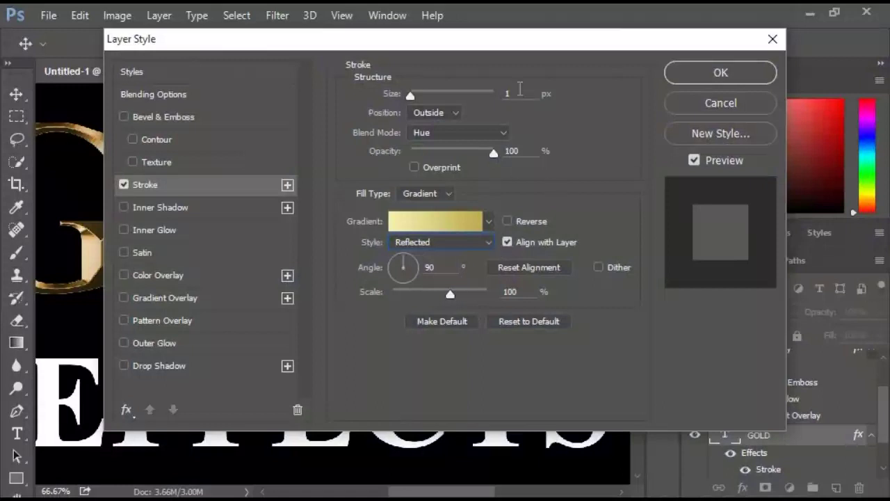
Move the Layer Style dialog down to uncover the lettering and set the stroke size to 8 px
left_click_drag(422, 42, 581, 135)
mouse_move(512, 216)
left_mouse_down()
mouse_move(507, 229)
mouse_move(525, 214)
left_mouse_up()
left_click(588, 273)
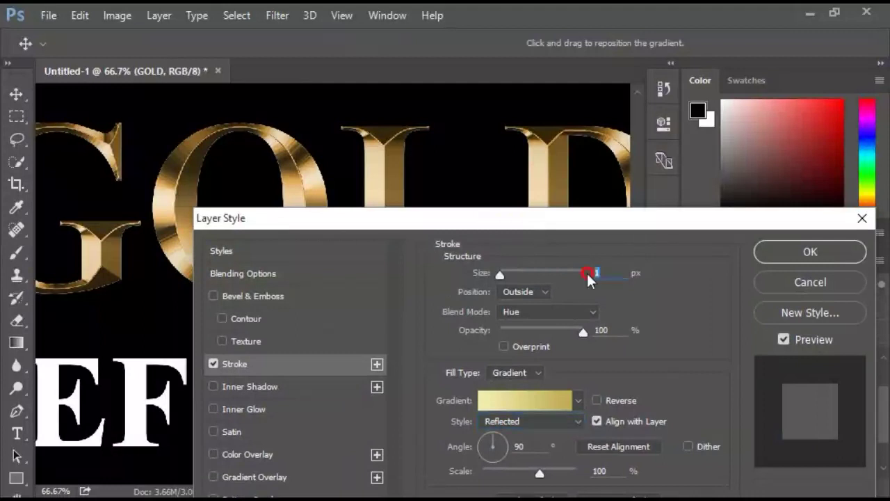
type("8")
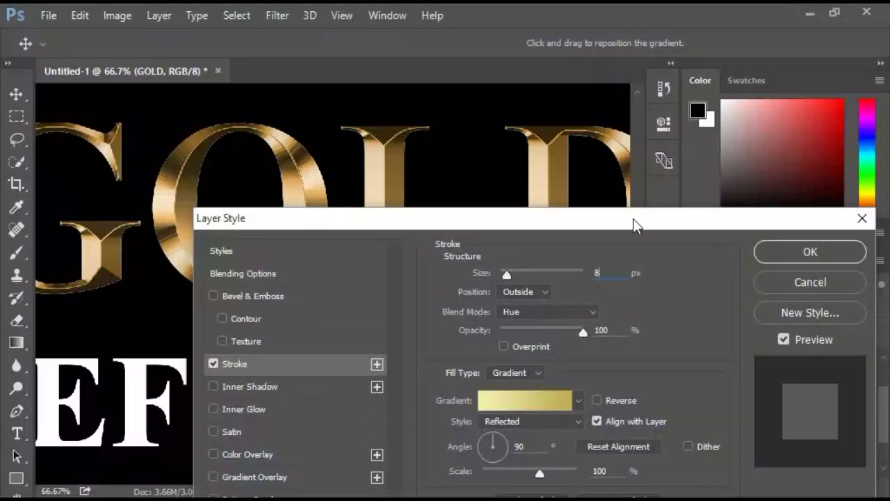
left_click_drag(630, 218, 619, 146)
left_click(533, 218)
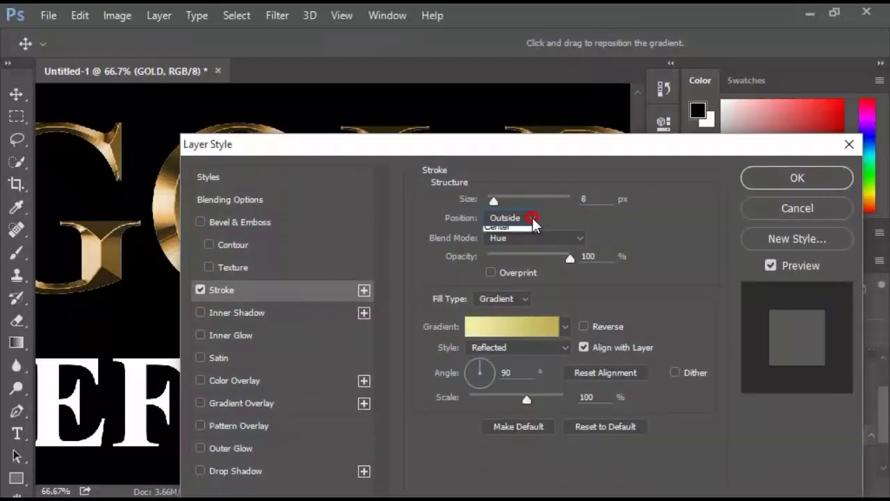
left_click(663, 232)
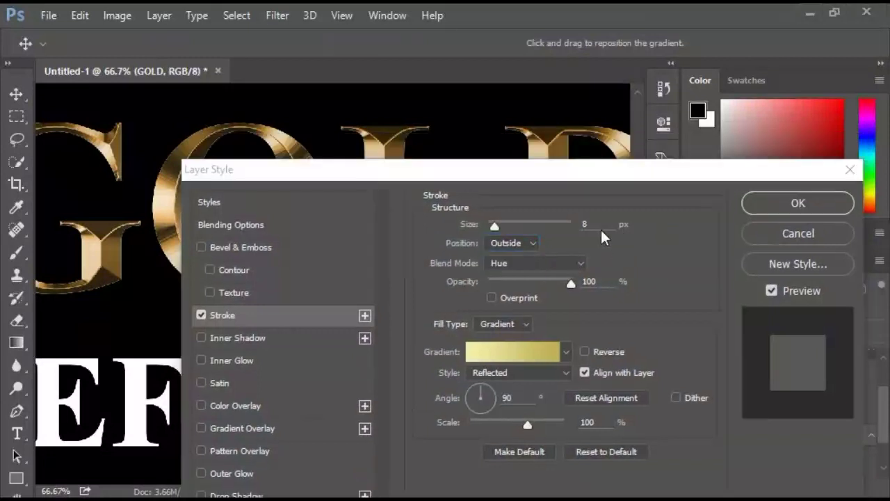
Increase the stroke size to 10 px
left_click(590, 224)
key("Up")
key("Up")
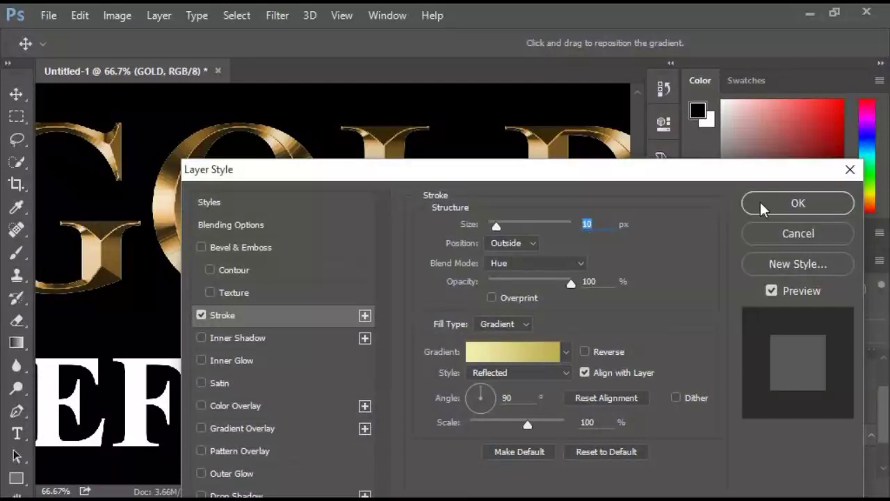
Add a Bevel & Emboss effect to the GOLD layer with Stroke Emboss style and a size of 8 px
left_click(203, 249)
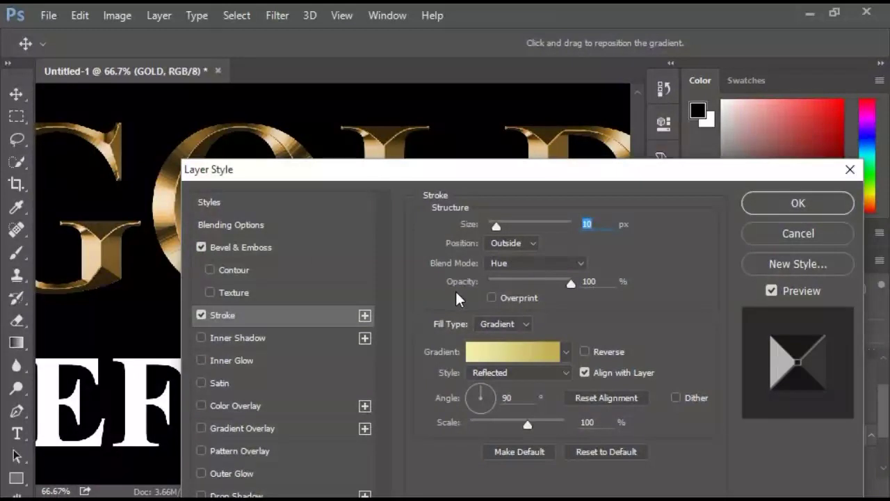
left_click(290, 250)
left_click(567, 228)
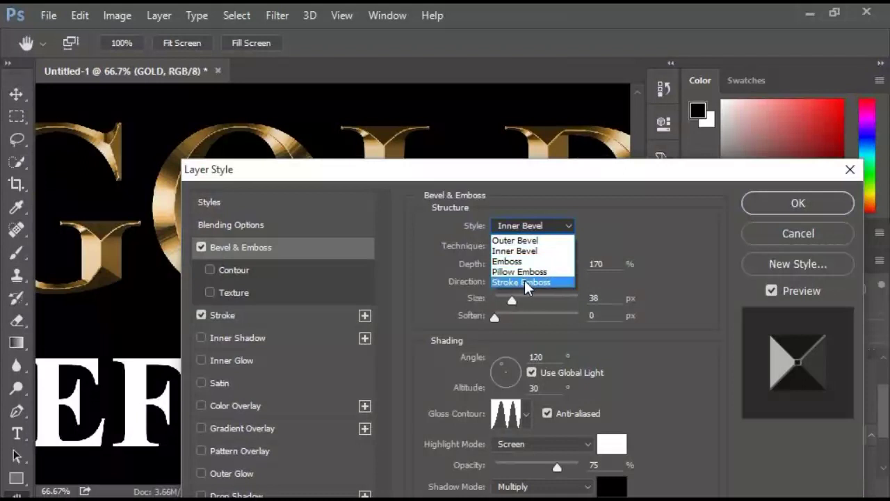
left_click(525, 282)
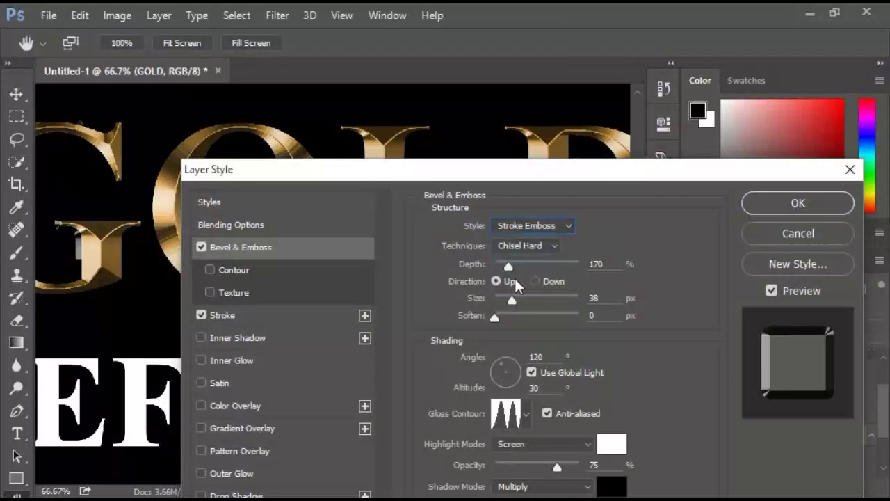
left_click_drag(607, 268, 579, 270)
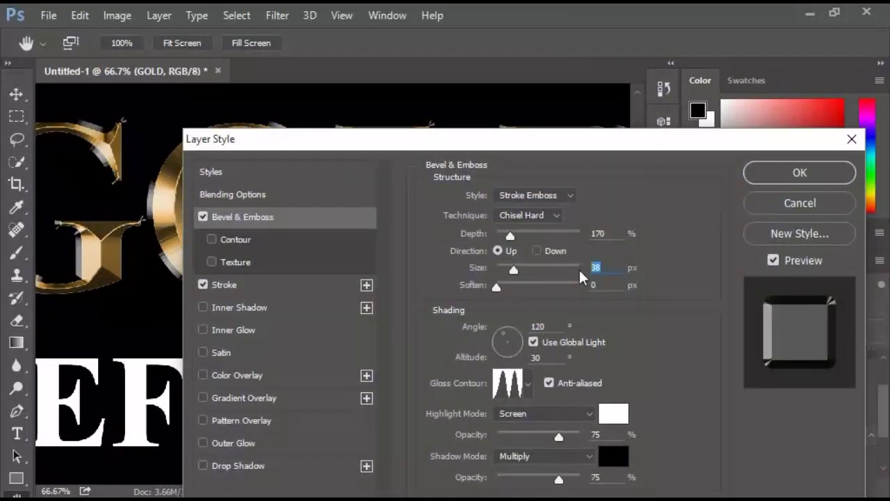
type("1")
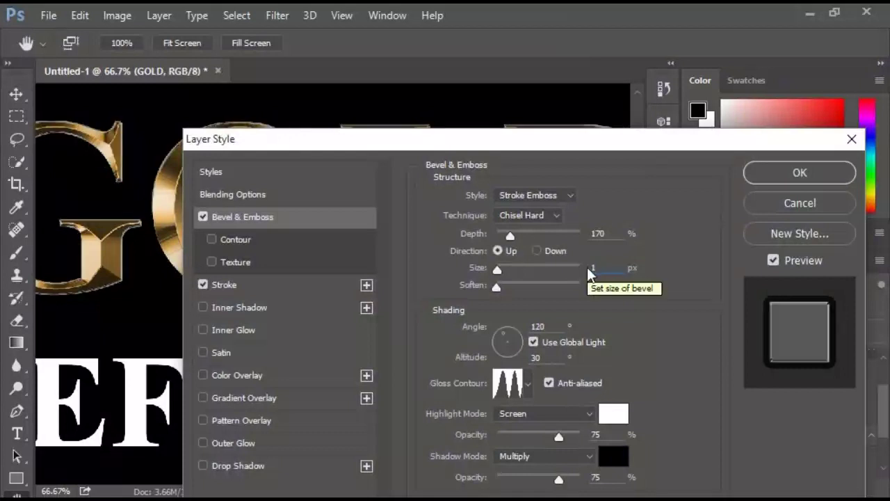
key("BackSpace")
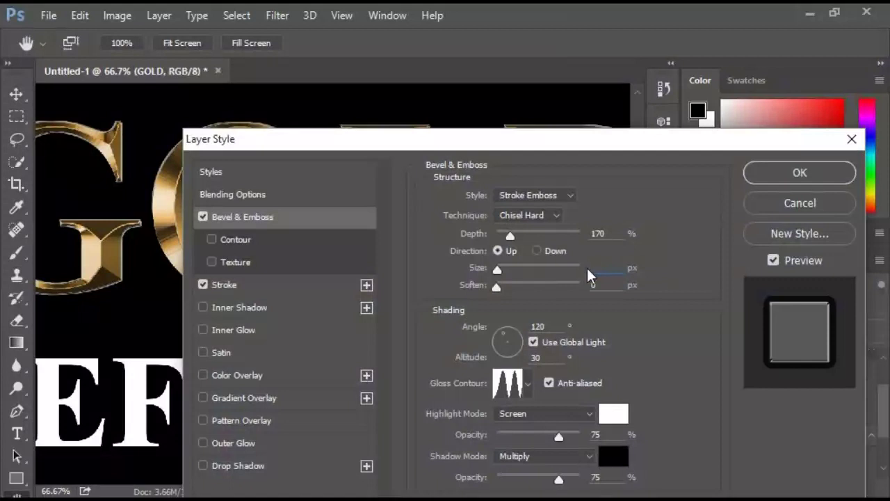
type("8")
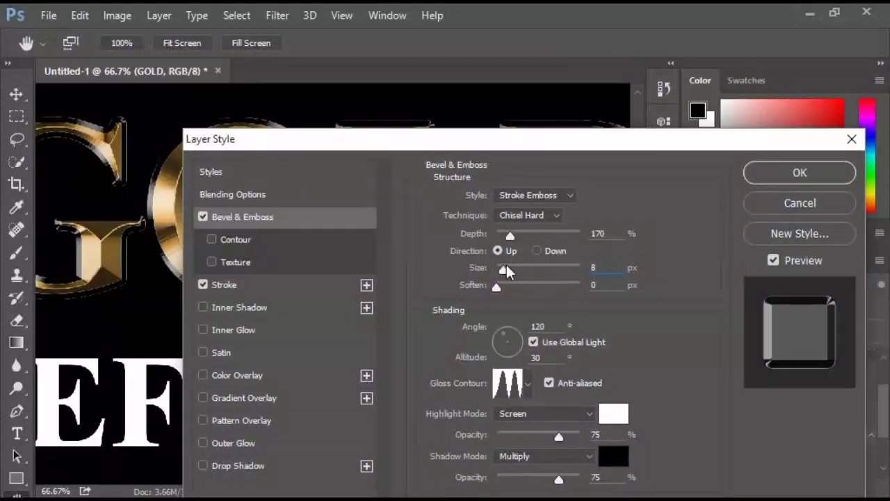
Set the stroke size to 8 px and its blend mode to Normal
left_click(242, 286)
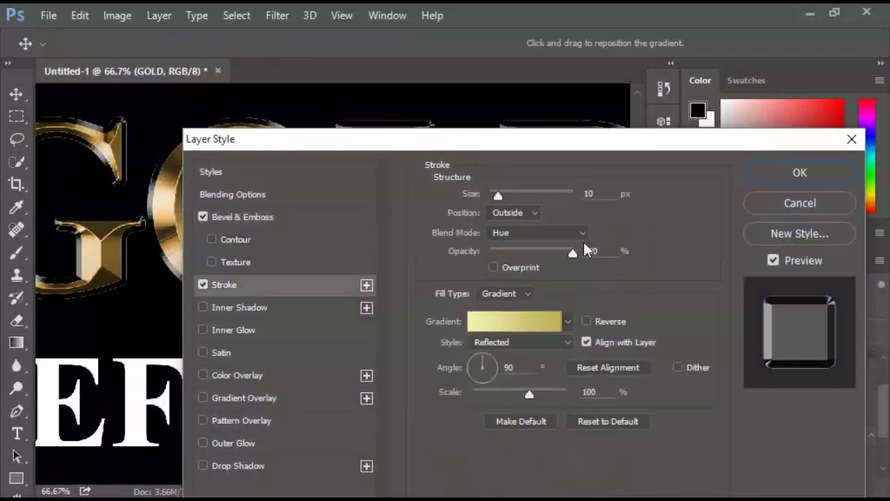
double_click(597, 193)
type("8")
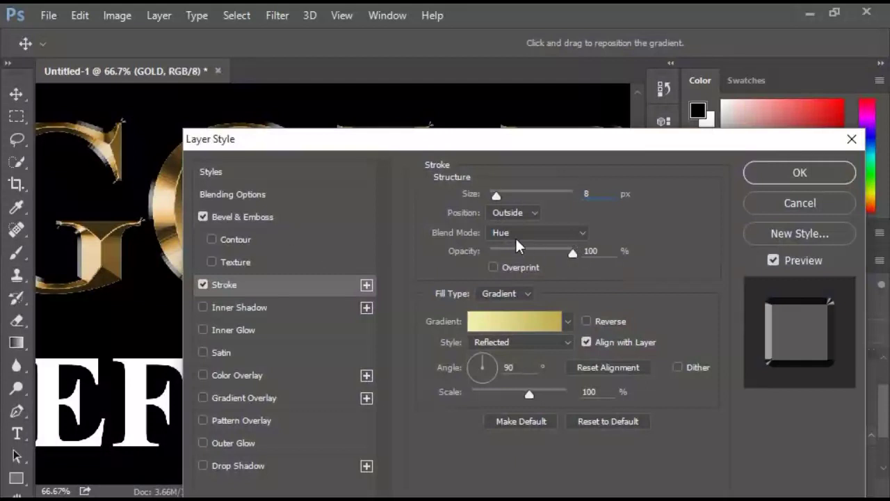
left_click(580, 229)
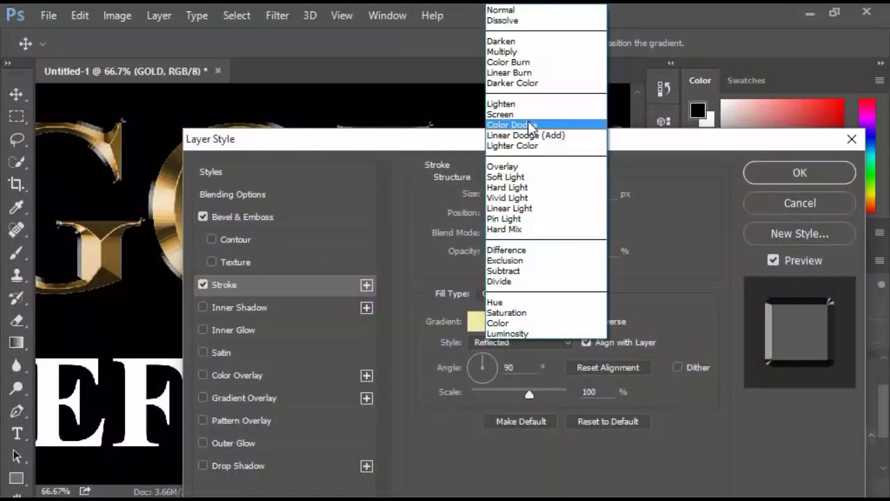
left_click(523, 12)
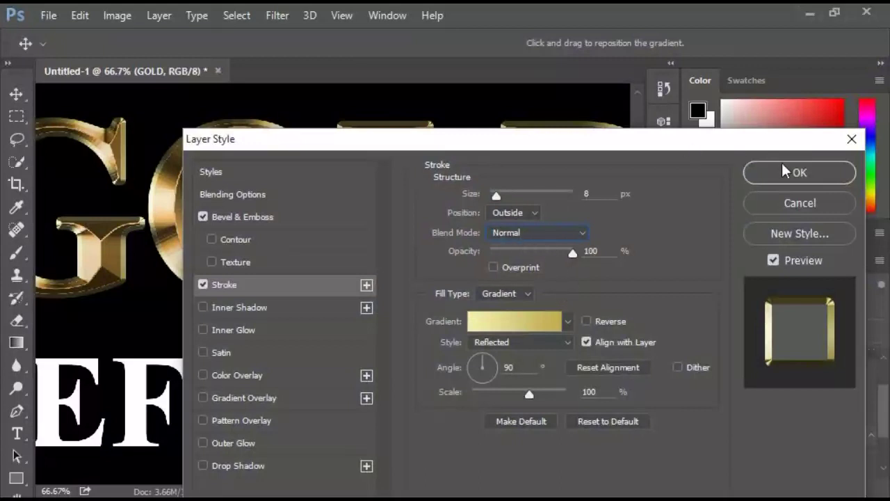
Enable the Contour option of the Bevel & Emboss effect
left_click(289, 216)
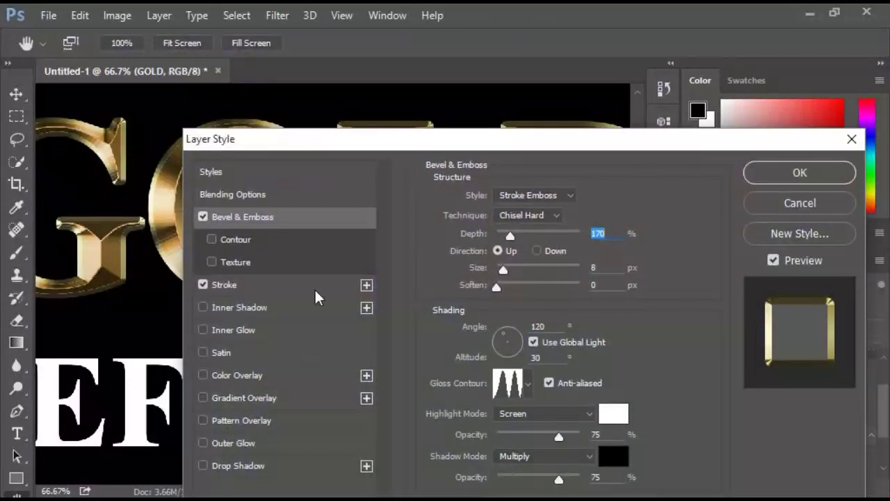
left_click(210, 238)
left_click(240, 239)
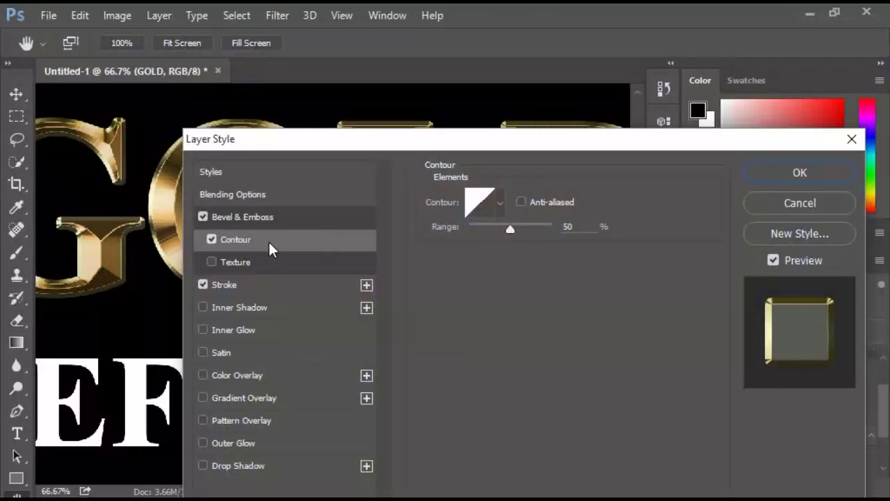
Add an Outer Glow to the GOLD layer with 40% opacity
left_click(227, 444)
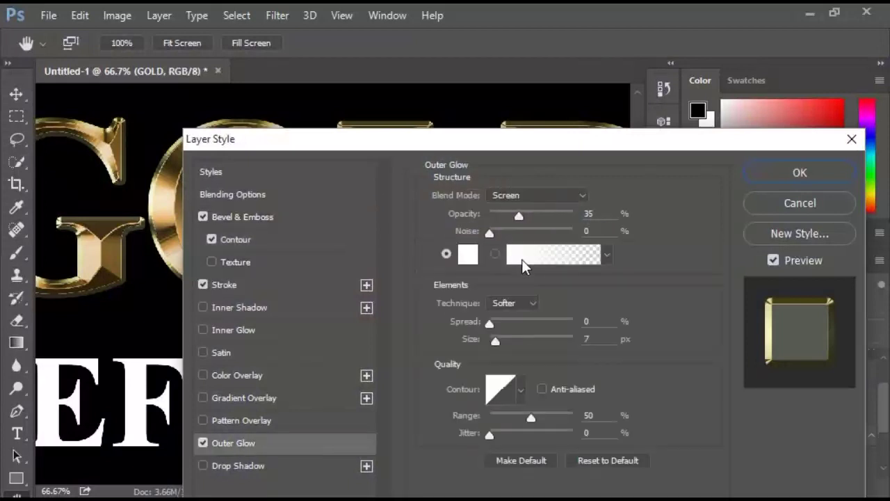
left_click(593, 214)
type("40")
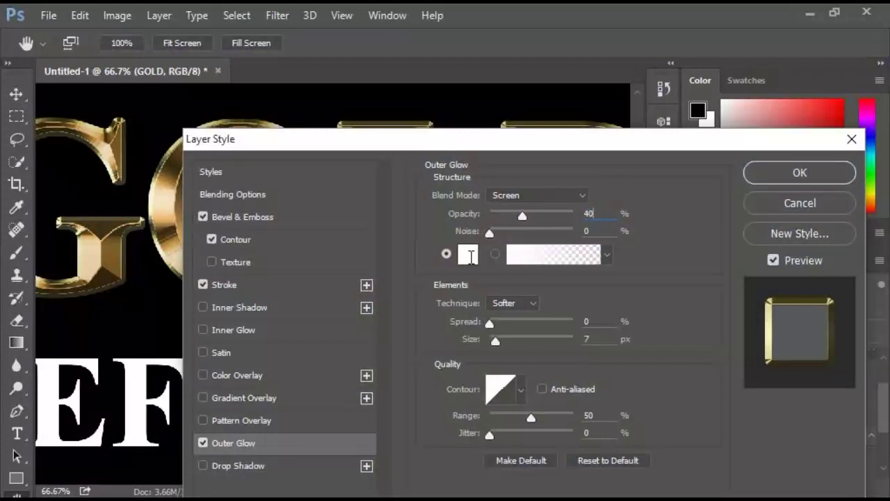
Set the outer glow color to RGB 232, 128, 31
left_click(469, 258)
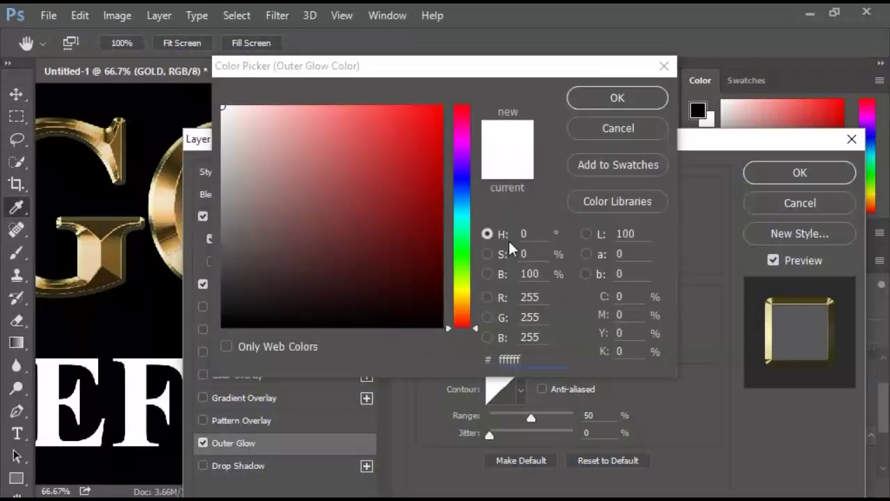
left_click(530, 297)
type("232")
key("Tab")
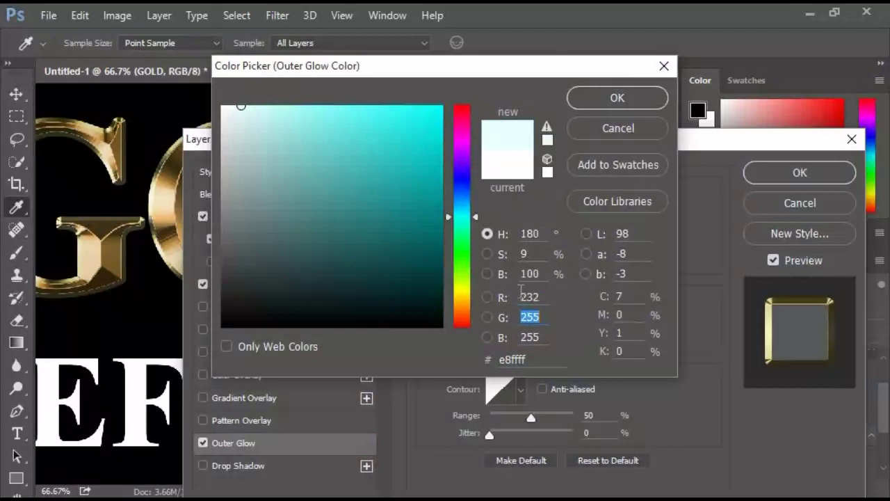
type("128")
key("Tab")
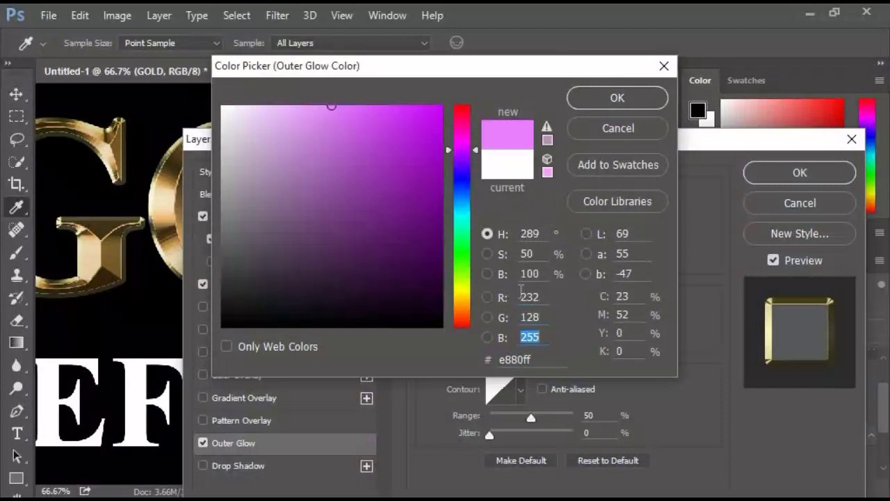
type("31")
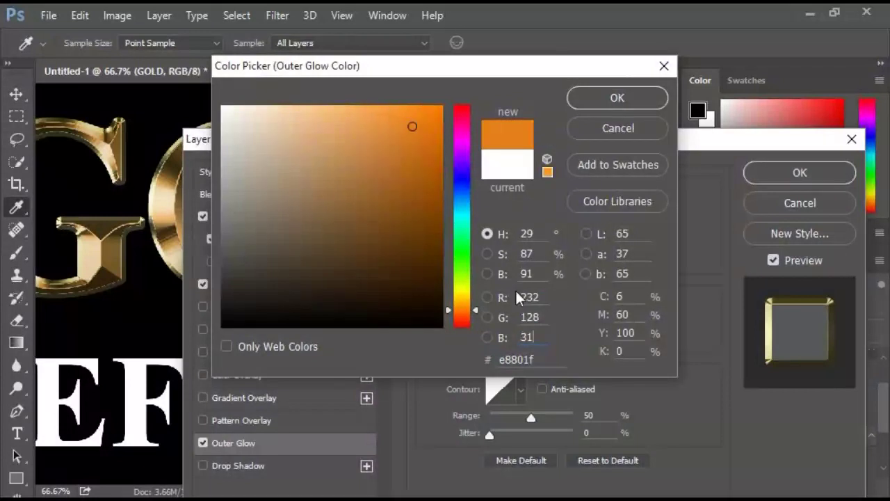
left_click(600, 97)
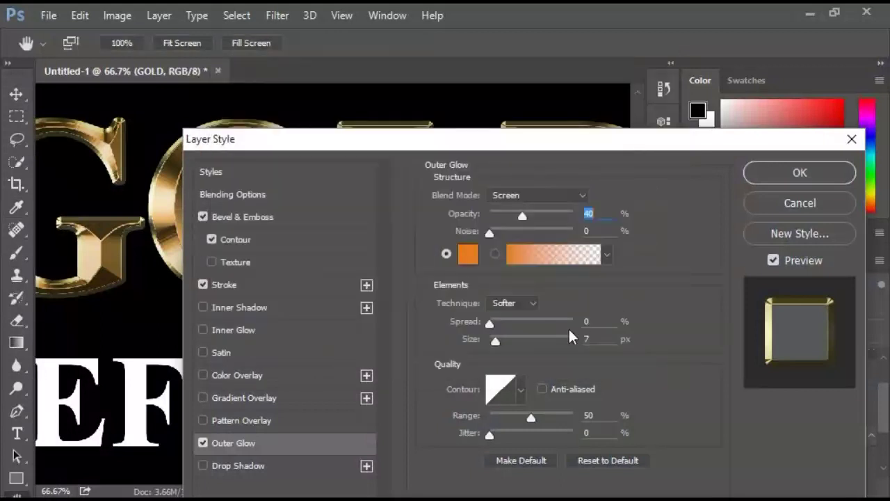
Set the outer glow size to 50 px
left_click(586, 340)
type("50")
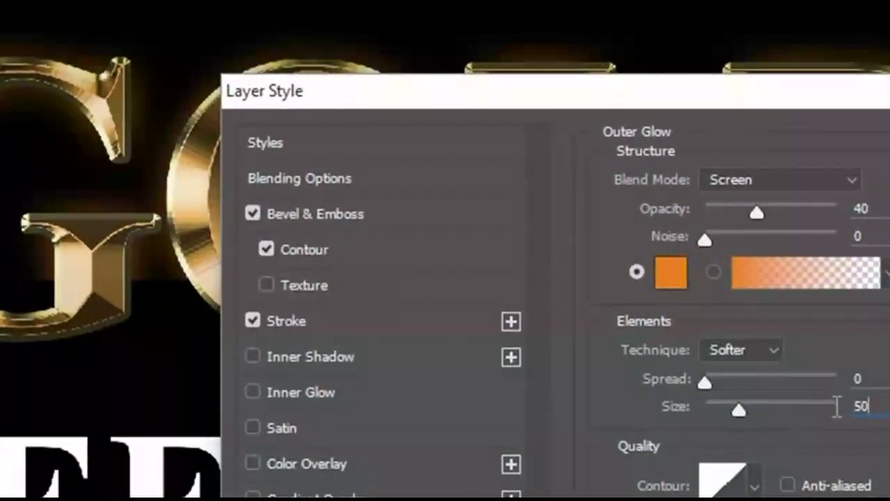
left_click(866, 416)
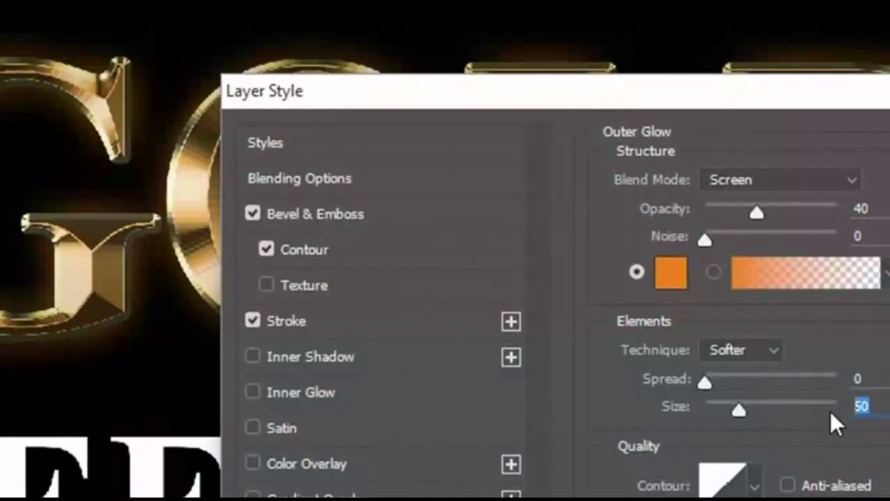
Set the GOLD layer's outer glow size to 40 px and apply the layer style
type("40")
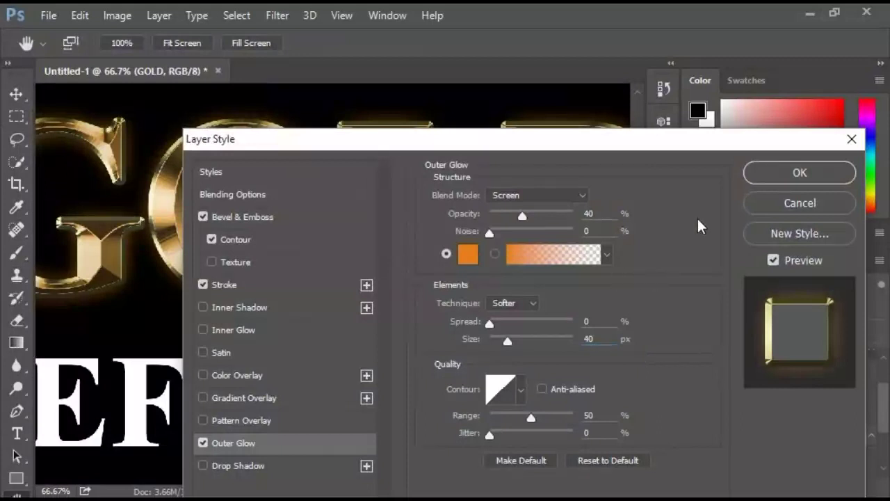
left_click(779, 174)
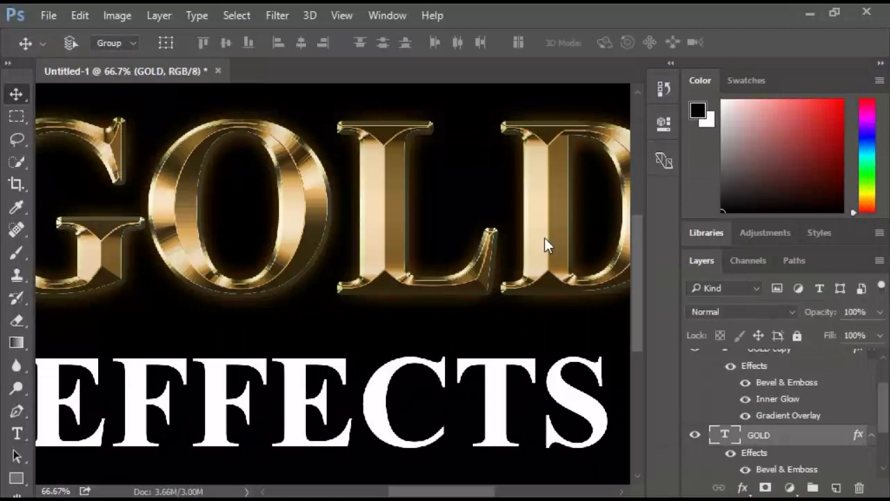
Copy the layer effects of the GOLD copy layer onto the EFFECTS copy layer
mouse_move(887, 404)
left_mouse_down()
mouse_move(887, 429)
mouse_move(882, 391)
left_mouse_up()
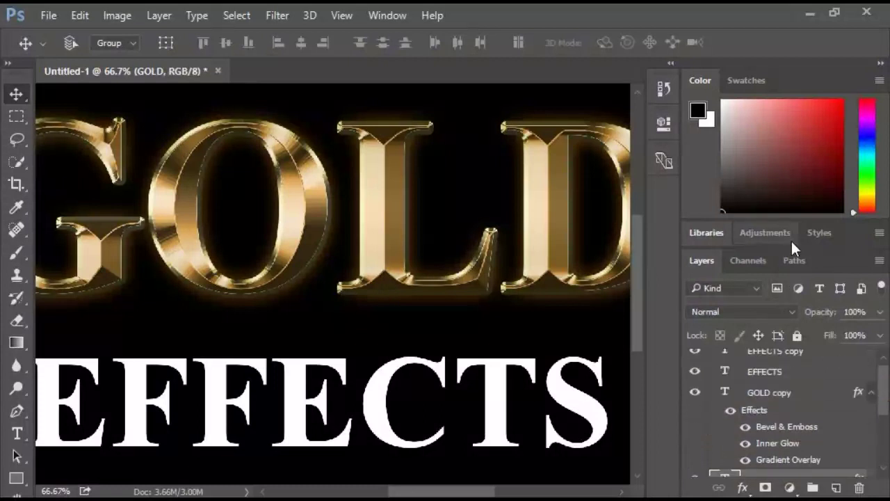
left_click_drag(788, 247, 785, 169)
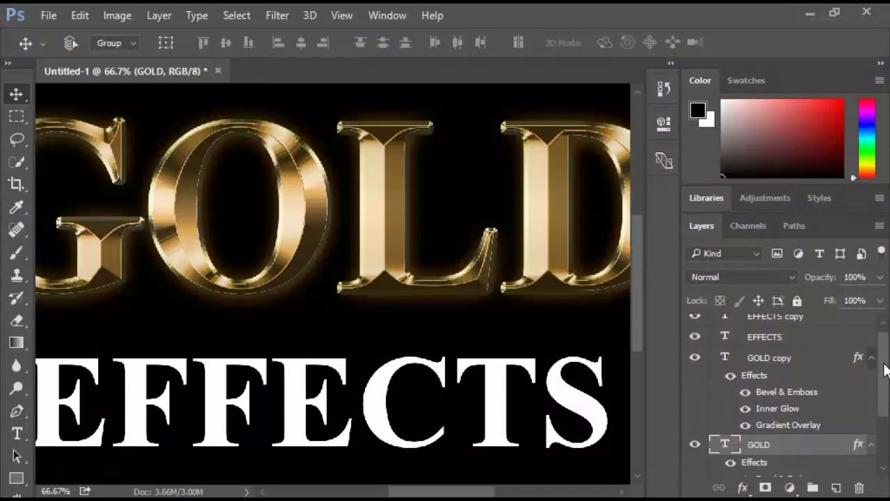
left_click_drag(880, 363, 881, 392)
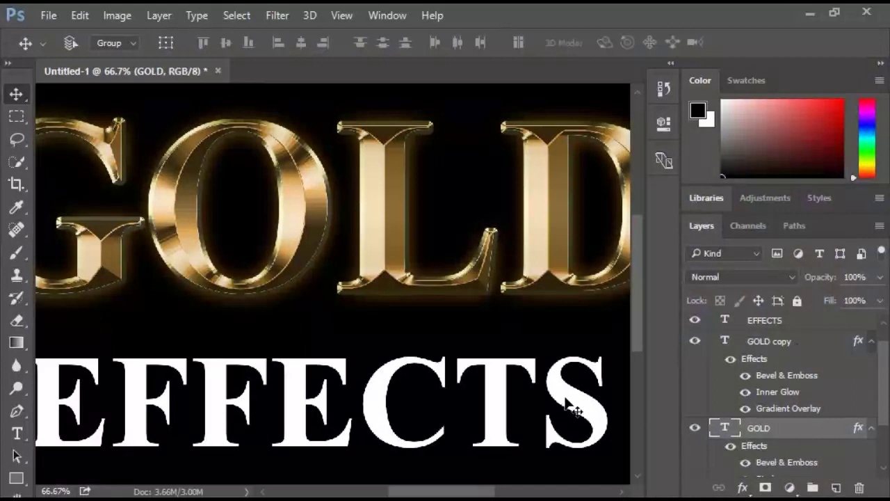
left_click(884, 376)
left_click(773, 346)
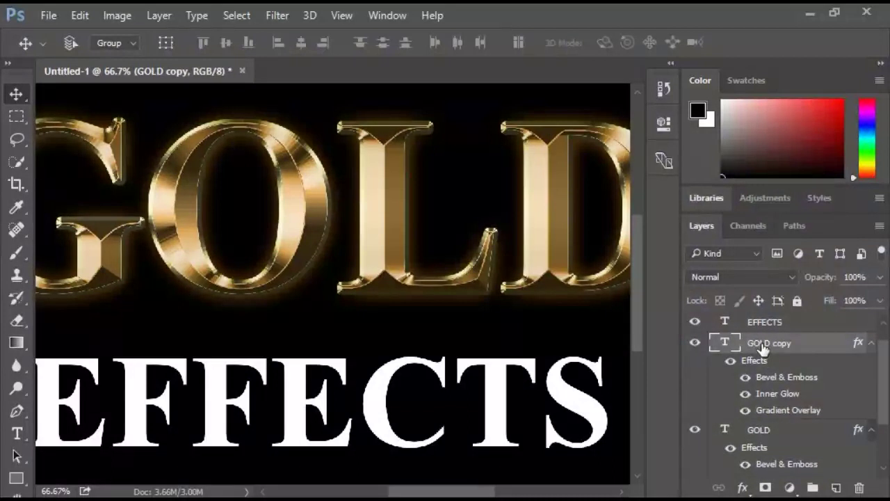
mouse_move(886, 378)
left_mouse_down()
mouse_move(886, 417)
mouse_move(882, 328)
left_mouse_up()
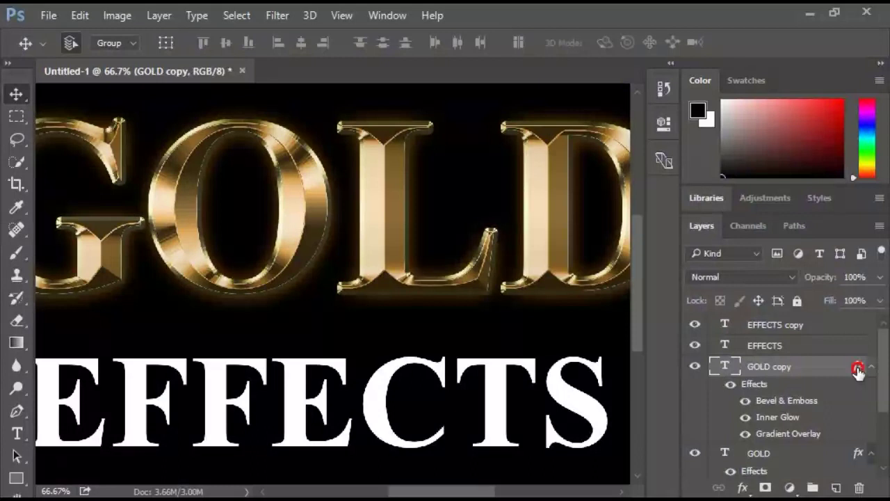
left_click_drag(859, 369, 859, 326)
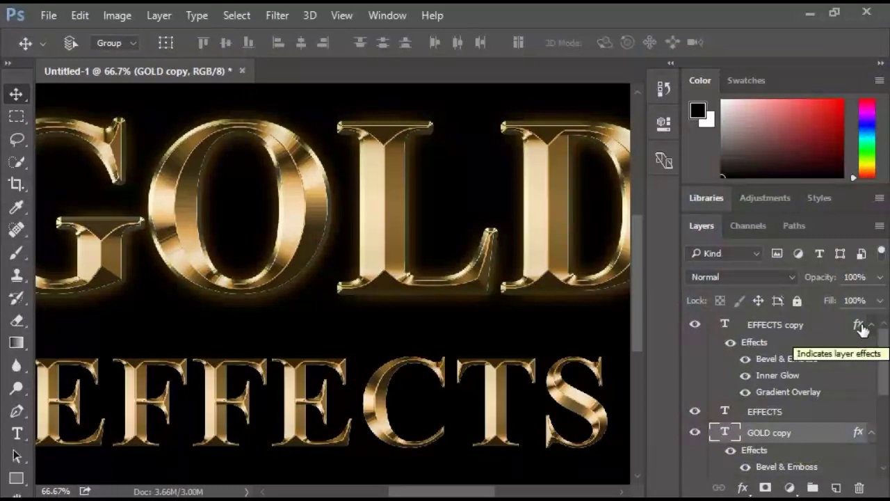
Copy the GOLD layer's bevel, stroke and outer glow effects onto the EFFECTS layer
left_click(880, 384)
left_click_drag(881, 384, 880, 418)
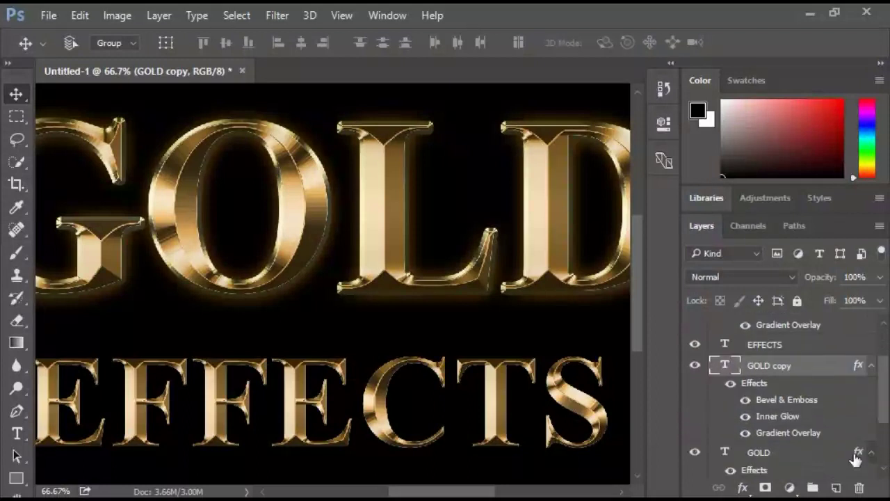
left_click(836, 459)
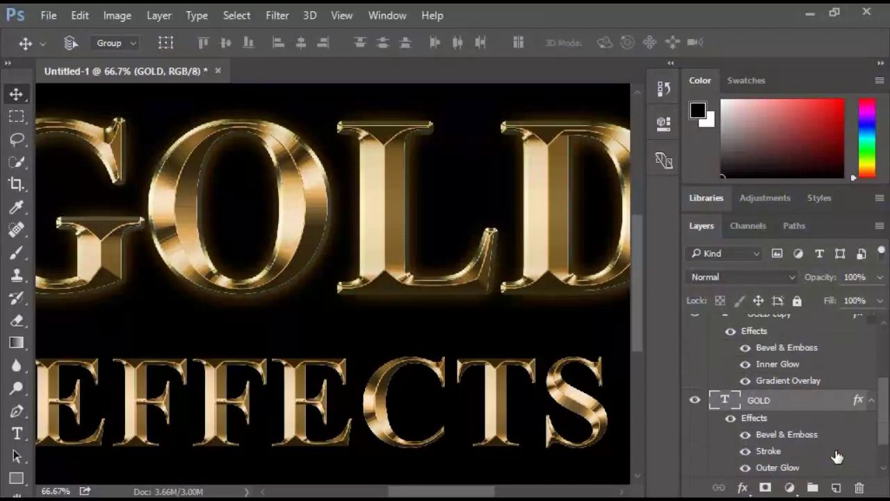
left_click_drag(881, 405, 882, 393)
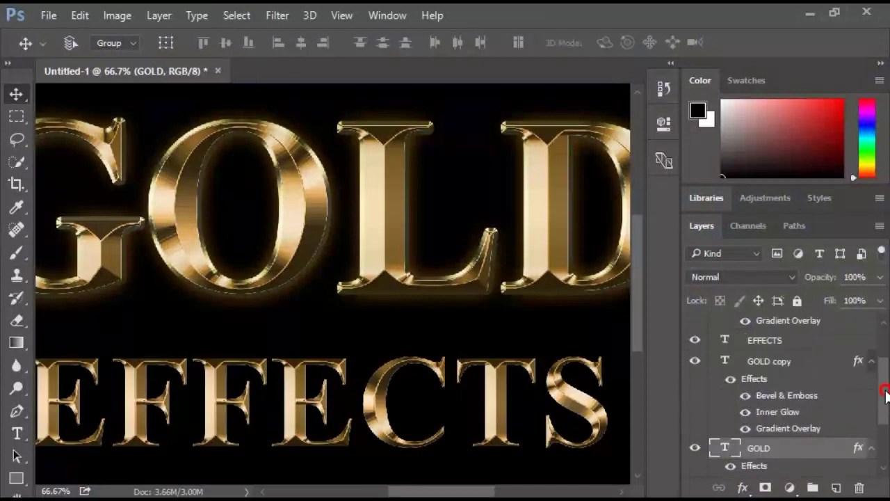
key("ctrl")
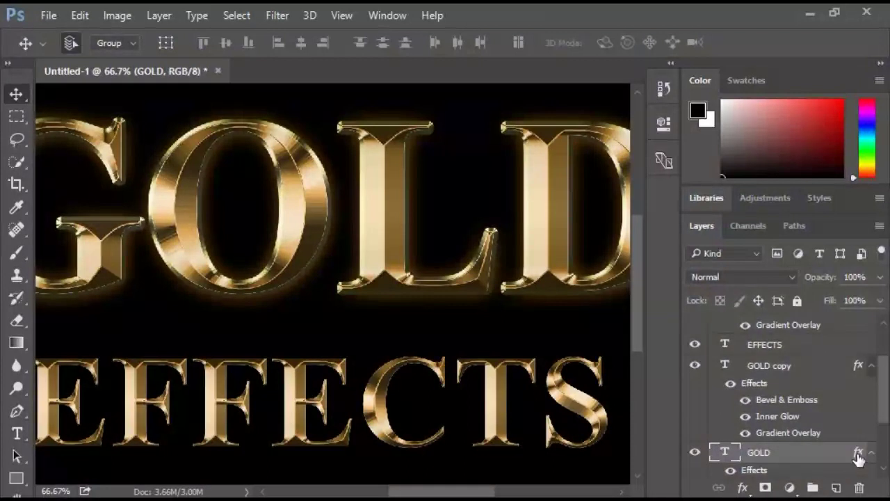
left_click_drag(860, 455, 856, 351)
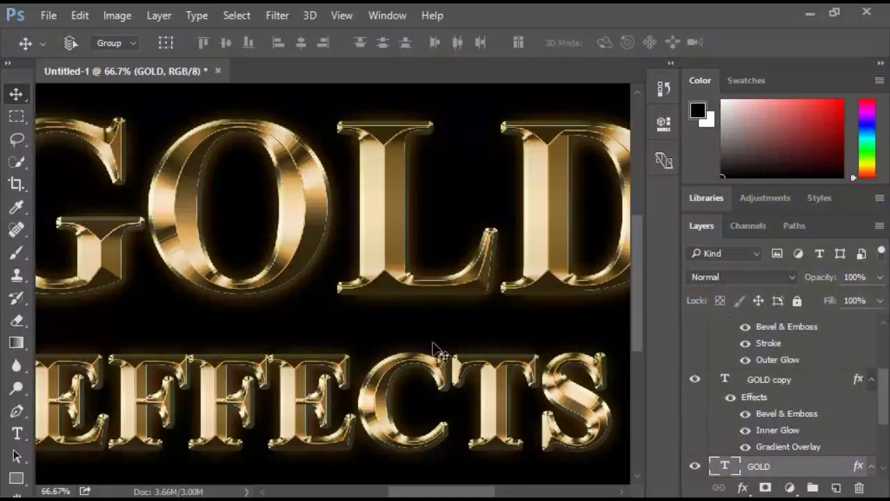
scroll(433, 352, "down", 2)
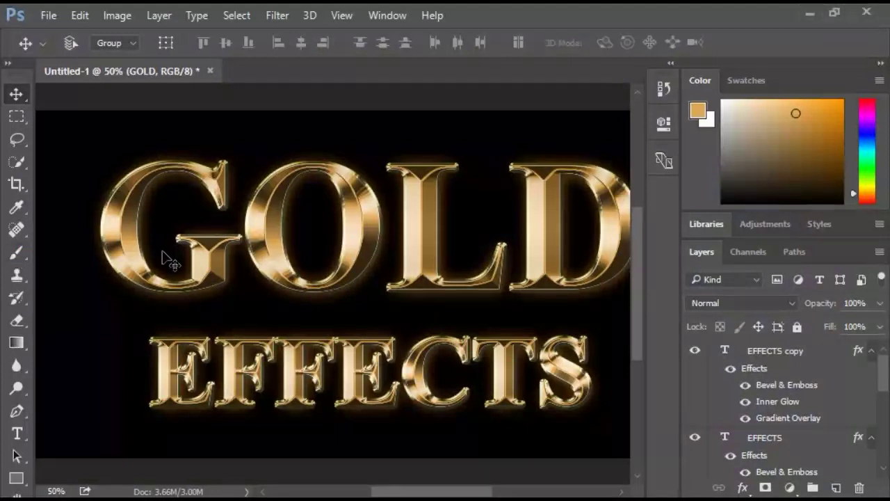
Activate the Brush tool and add a new empty layer above the EFFECTS copy layer
left_click(17, 252)
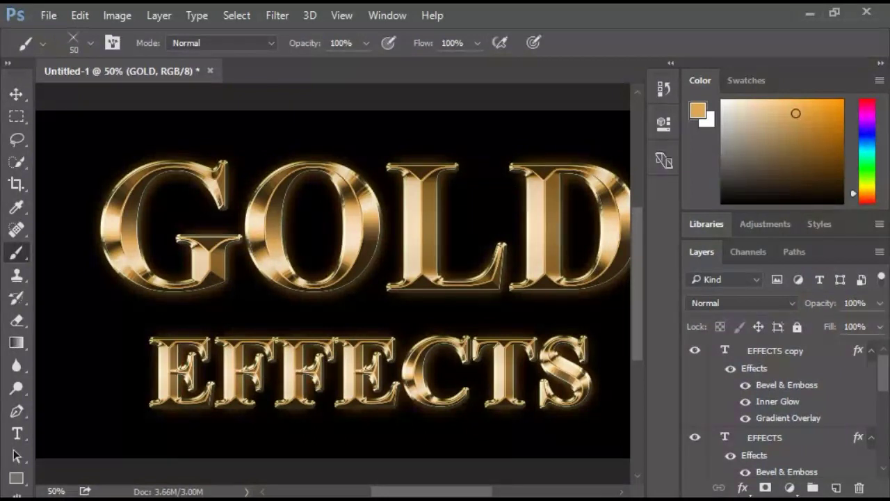
left_click(805, 352)
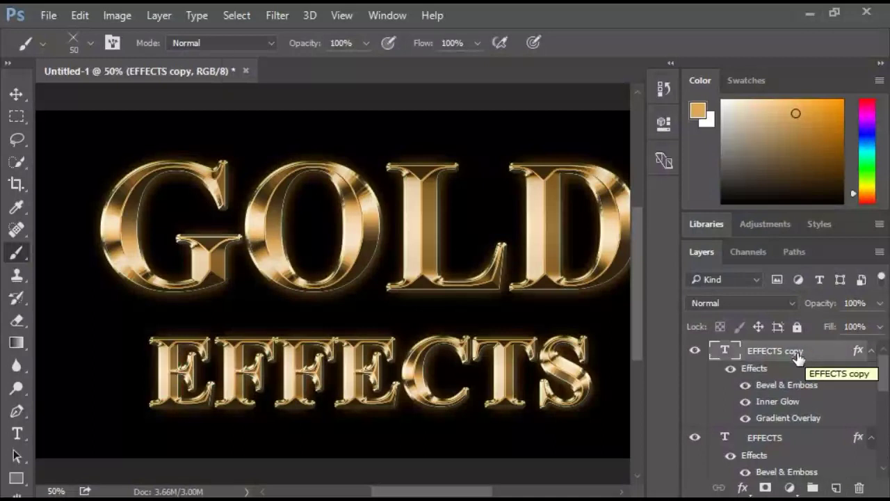
left_click(838, 489)
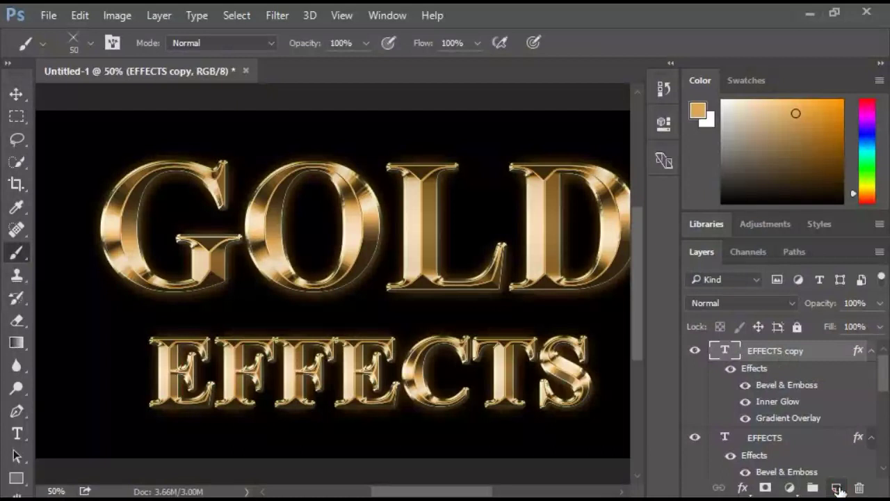
Append the Assorted Brushes set to the current brush presets
right_click(352, 143)
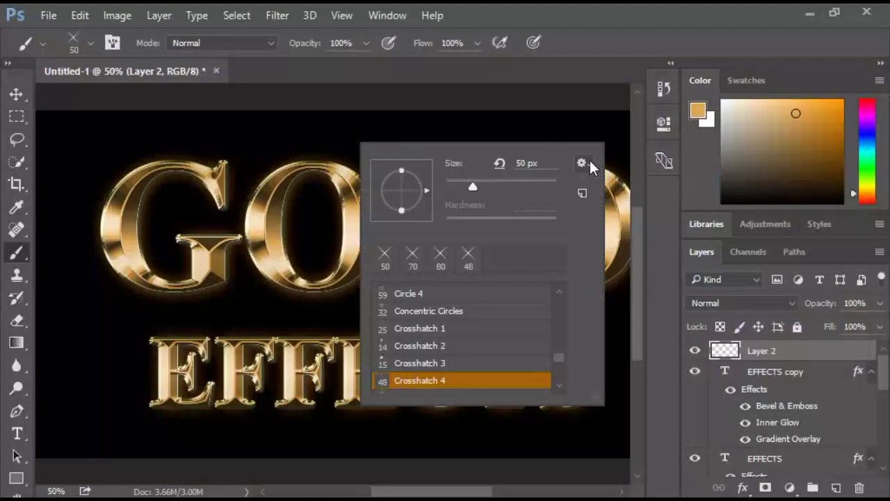
left_click(588, 161)
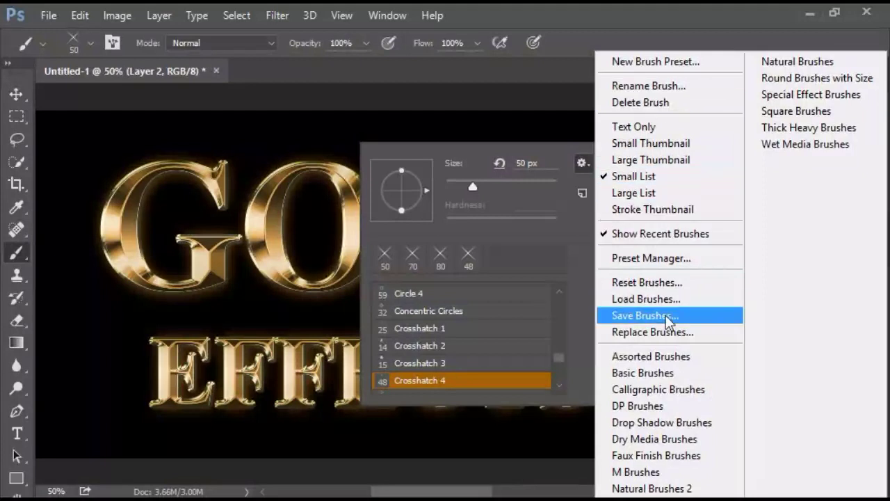
left_click(659, 356)
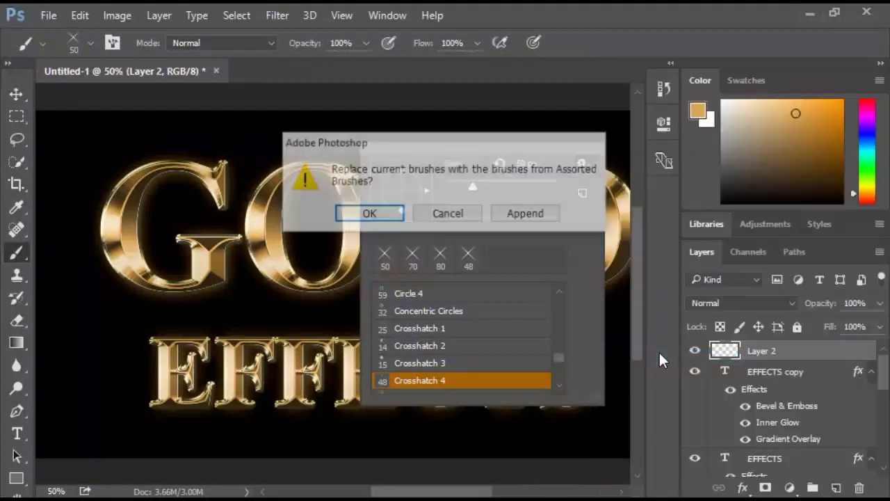
left_click(527, 214)
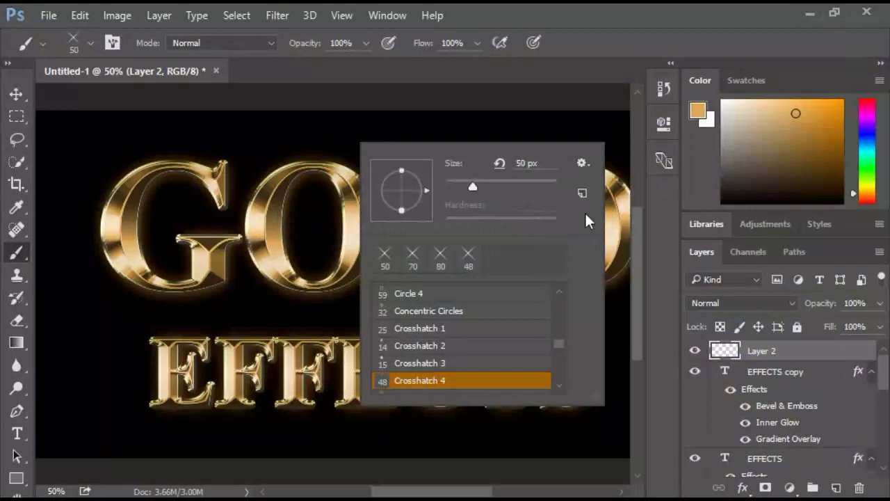
Show the brush presets as a Small List and choose the Crosshatch 4 brush
left_click(582, 164)
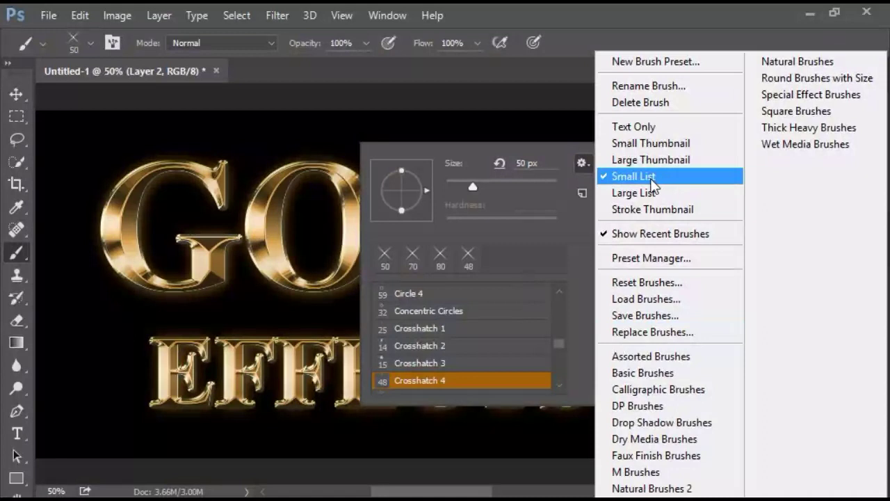
left_click(628, 178)
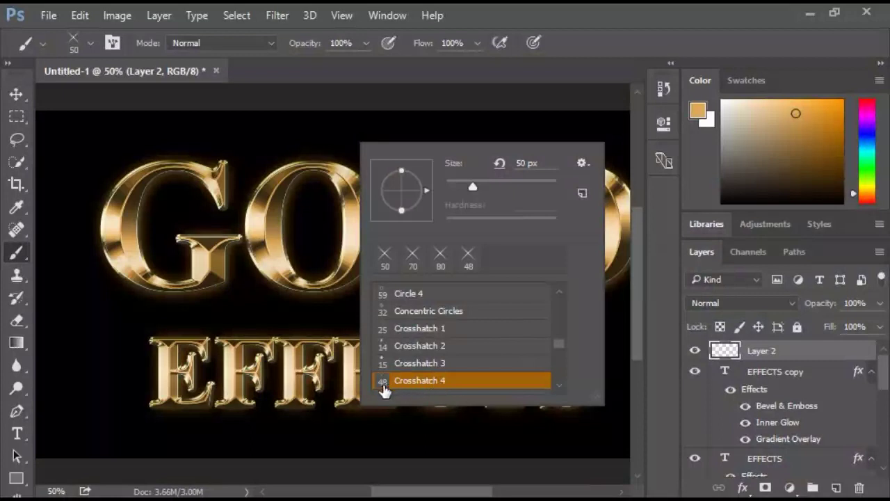
double_click(462, 381)
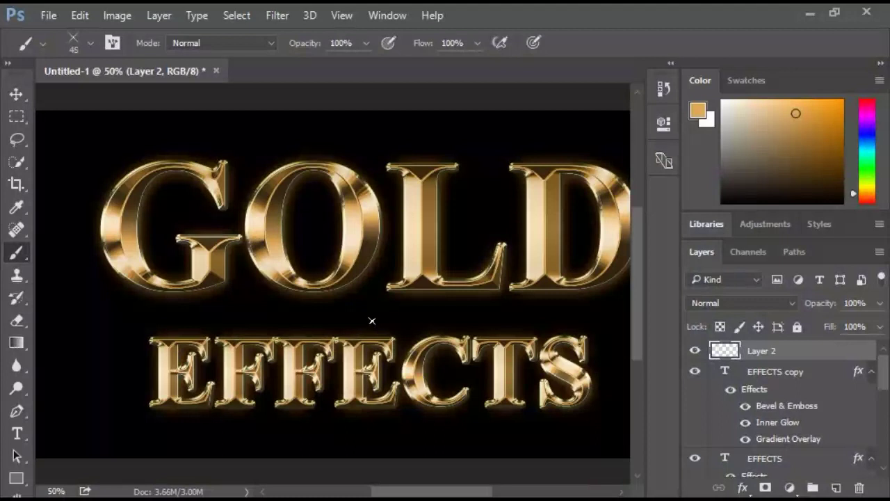
Enlarge the brush to 80 px and sample a light gold foreground color from the letter O in GOLD
key("bracketright")
key("bracketright")
key("alt")
left_click(267, 207, "alt")
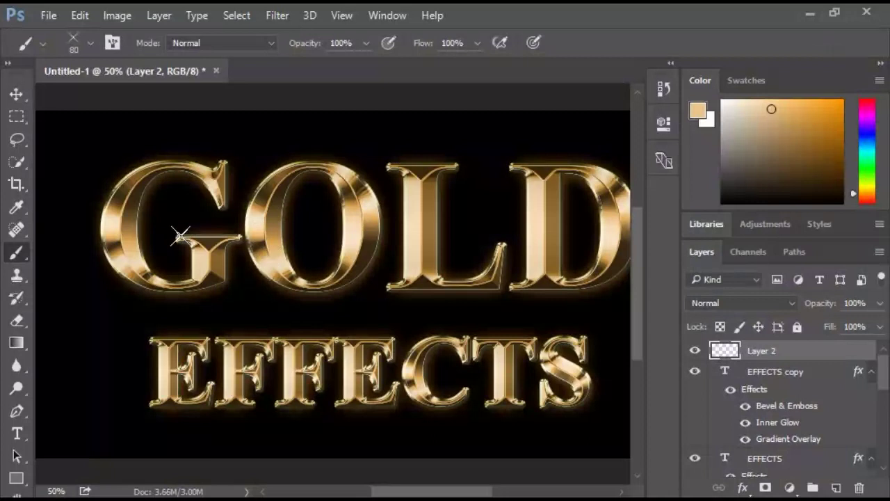
Stamp single crosshatch sparkles on highlights and corners of G, L and D in GOLD and E, C and S in EFFECTS, using 70 to 80 px
left_click(245, 311)
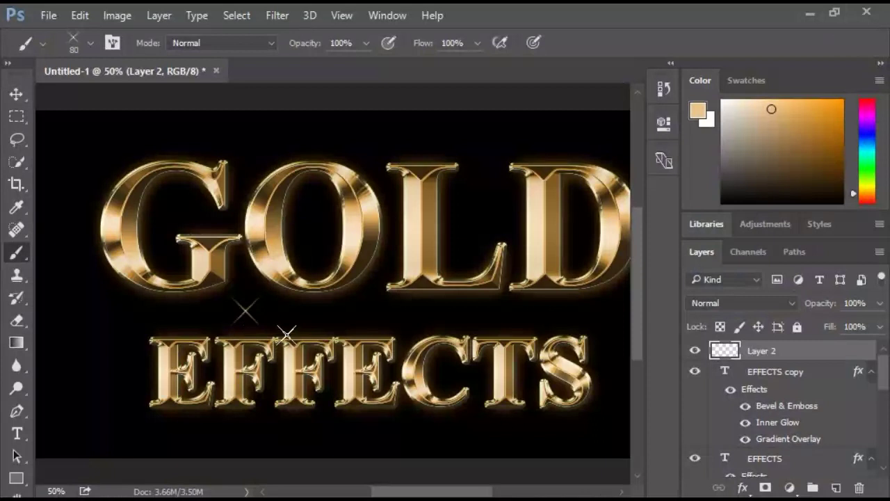
key("ctrl+z")
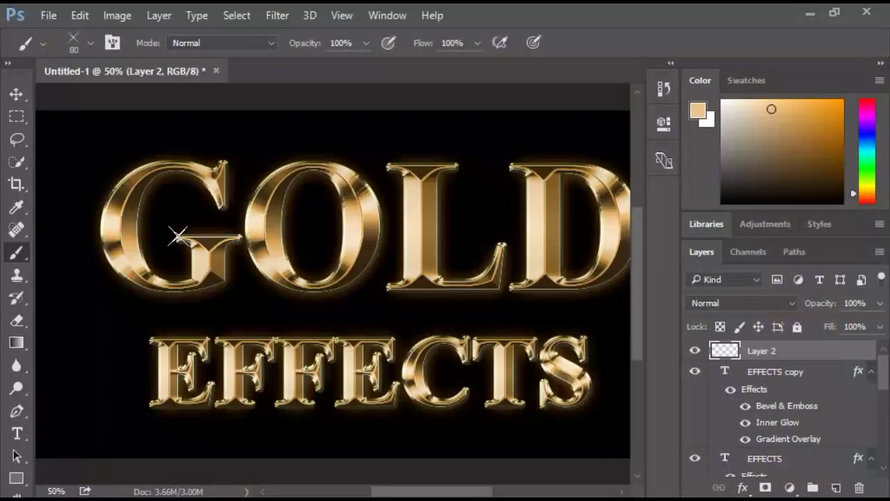
left_click(178, 236)
left_click(224, 161)
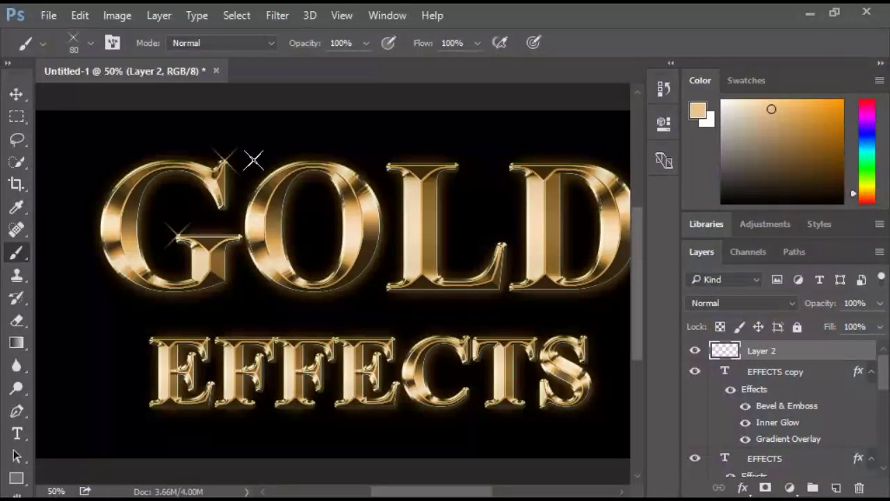
left_click(440, 273)
left_click(514, 163)
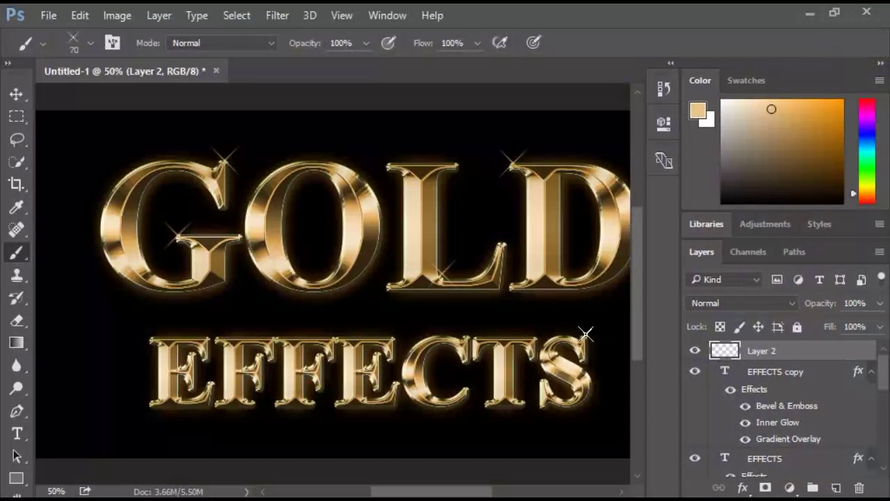
key("bracketright")
left_click(584, 333)
left_click(393, 337)
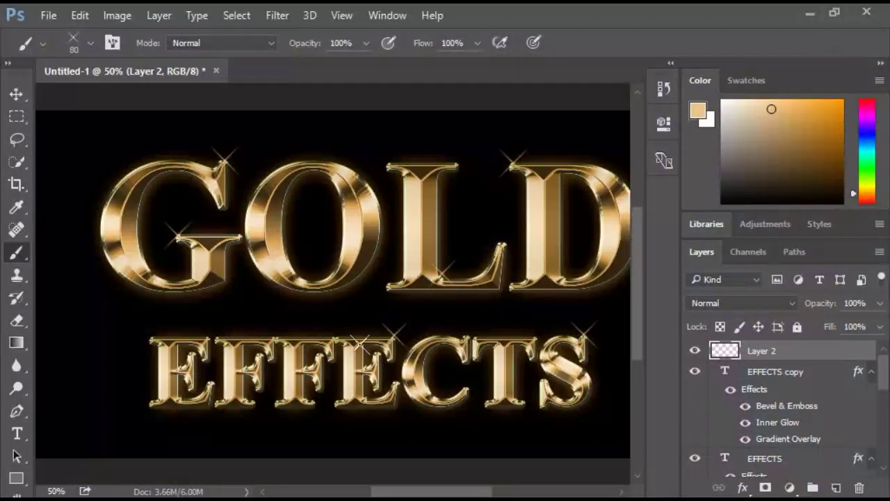
left_click(207, 333)
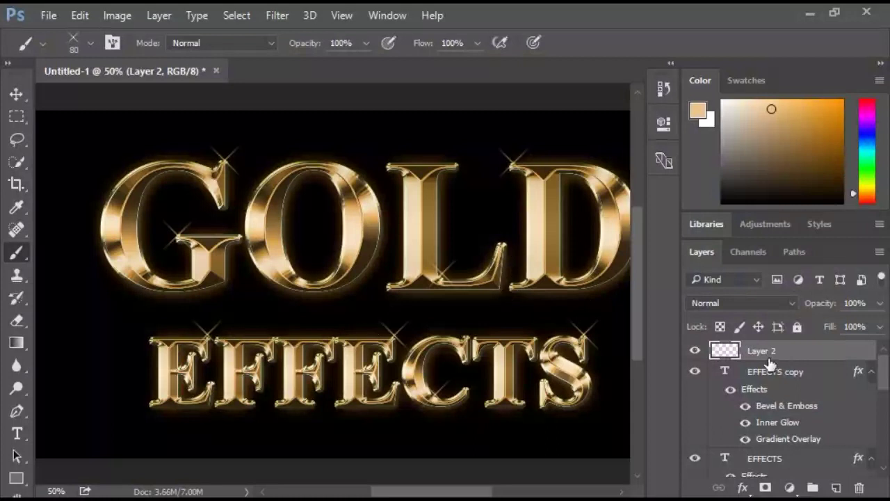
Lower the sparkle layer's opacity to 79% and collapse the side panels to show the whole artwork
left_click(880, 310)
left_click_drag(879, 327, 861, 328)
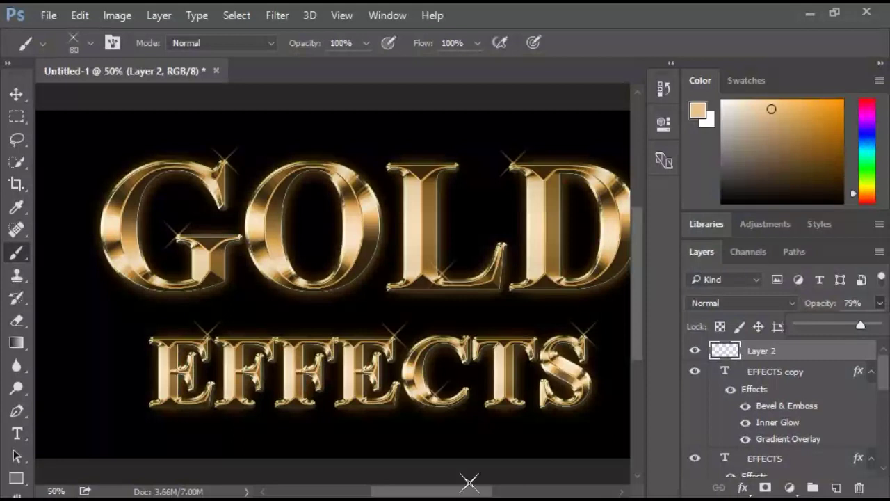
left_click(882, 63)
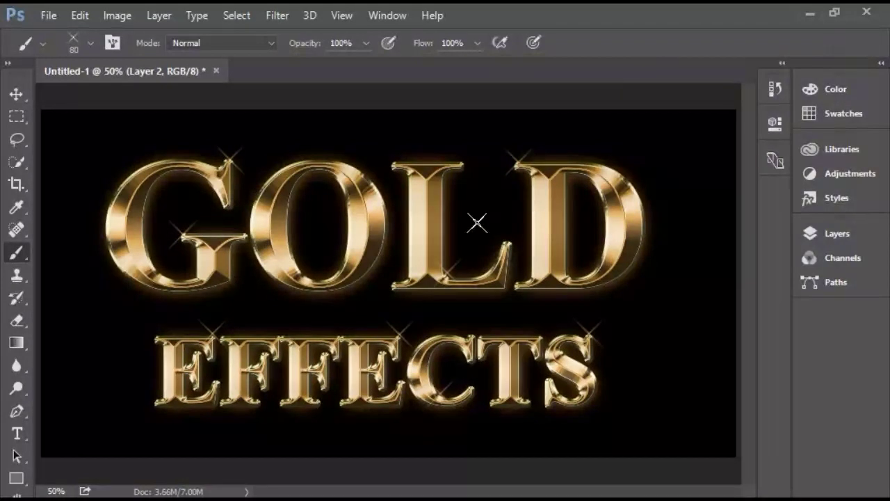